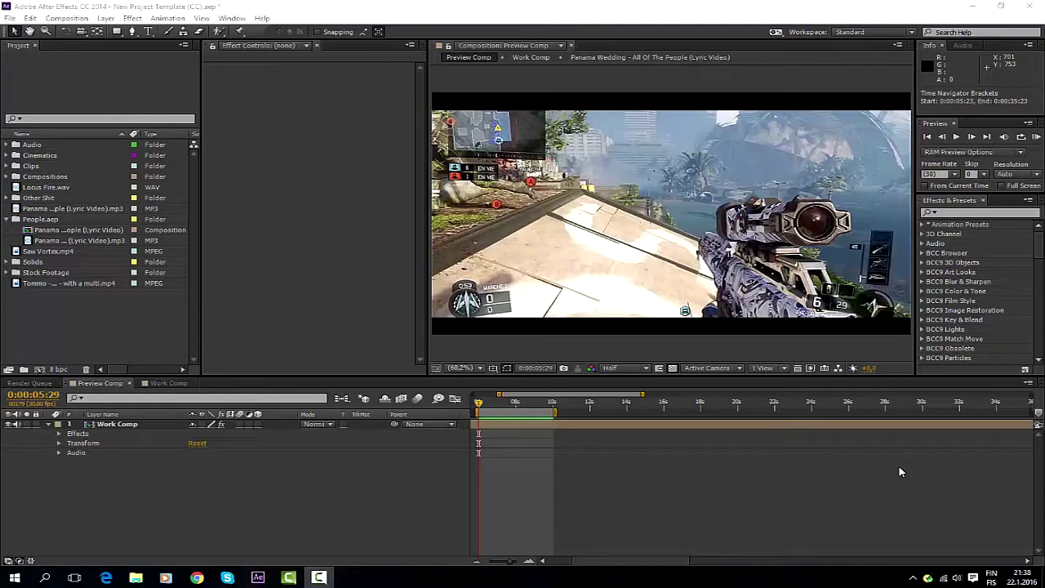
# Step: RAM-preview the Preview Comp gameplay clip, stop it, and scrub forward to review the edit
pyautogui.click(1036, 137)
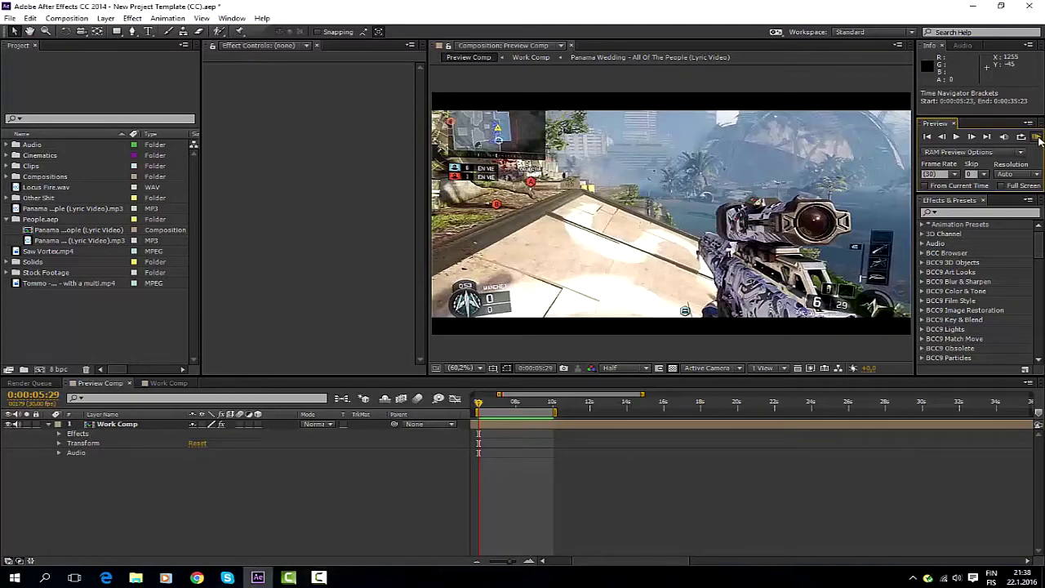
pyautogui.click(1037, 137)
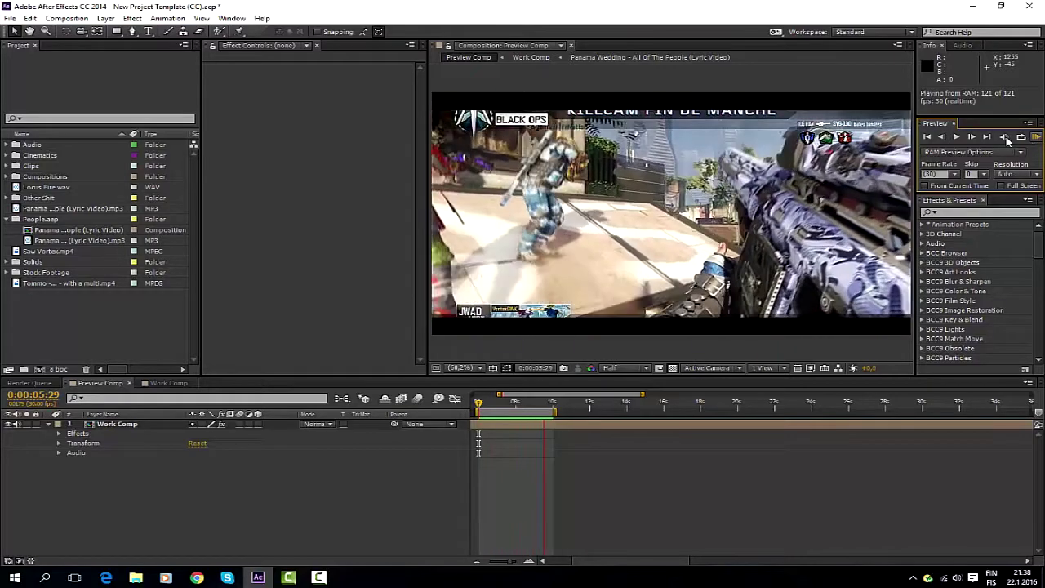
pyautogui.click(642, 493)
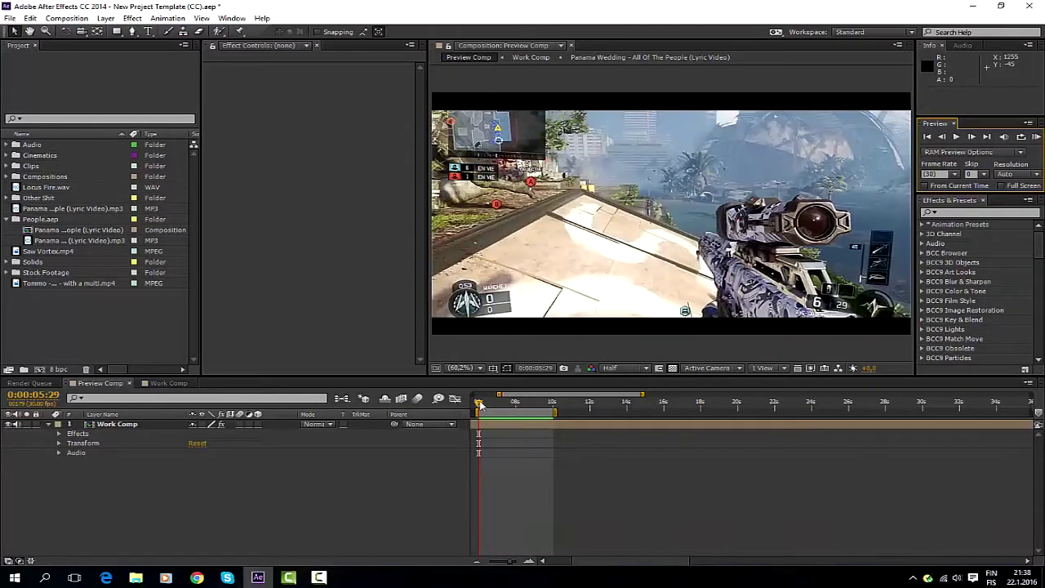
pyautogui.moveTo(481, 406); pyautogui.dragTo(546, 410)
# Step: In Work Comp, select and delete both old Saw Vortex layers
pyautogui.click(169, 383)
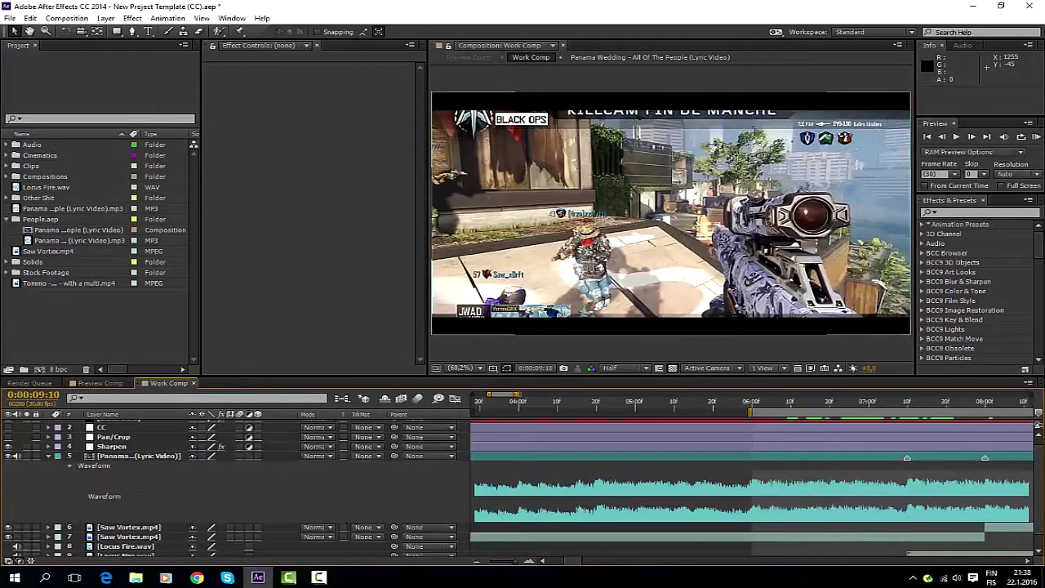
pyautogui.scroll(-1, 1042, 486)
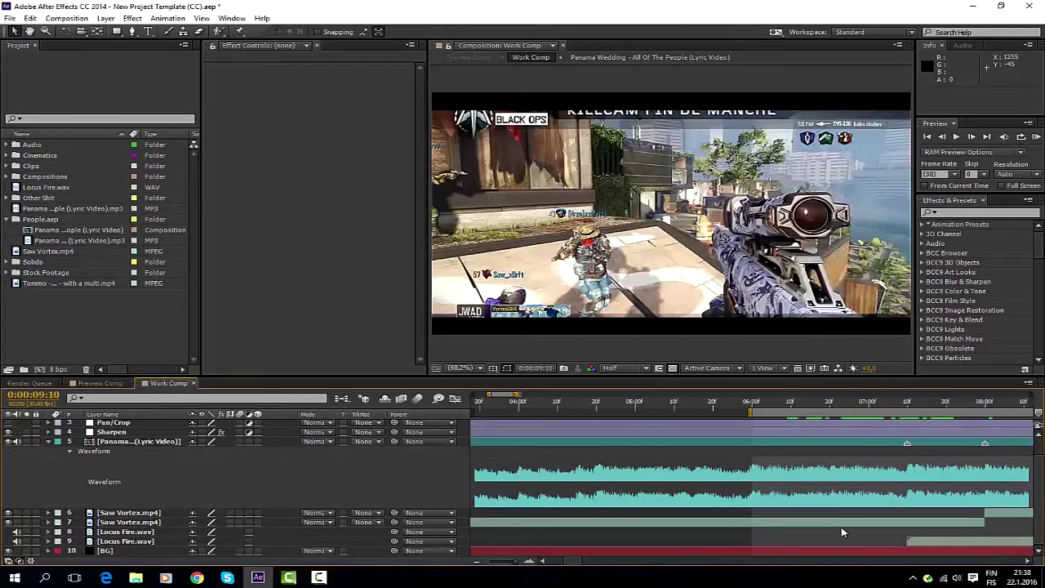
pyautogui.click(890, 525)
pyautogui.keyDown('shift'); pyautogui.click(143, 513); pyautogui.keyUp('shift')
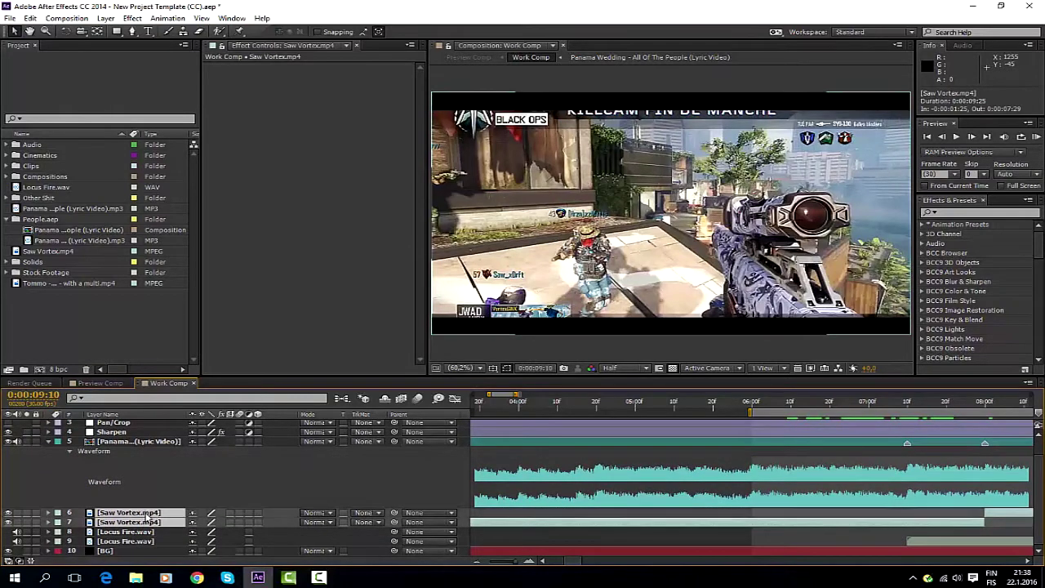
pyautogui.press('Delete')
# Step: Add and remove a composition marker, then drag Saw Vortex.mp4 into the timeline as a layer
pyautogui.click(477, 561)
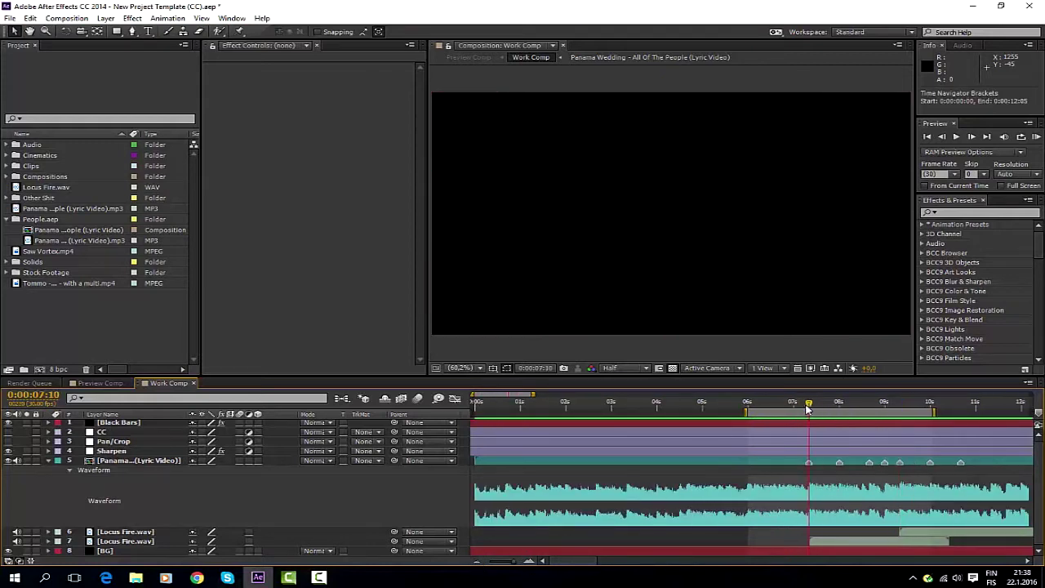
pyautogui.click(810, 460)
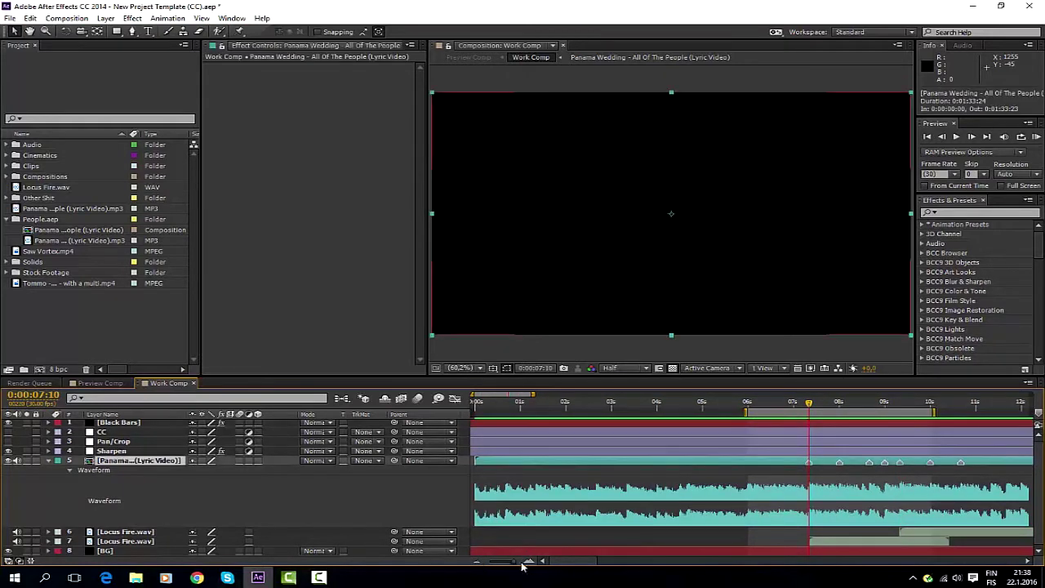
pyautogui.click(530, 562)
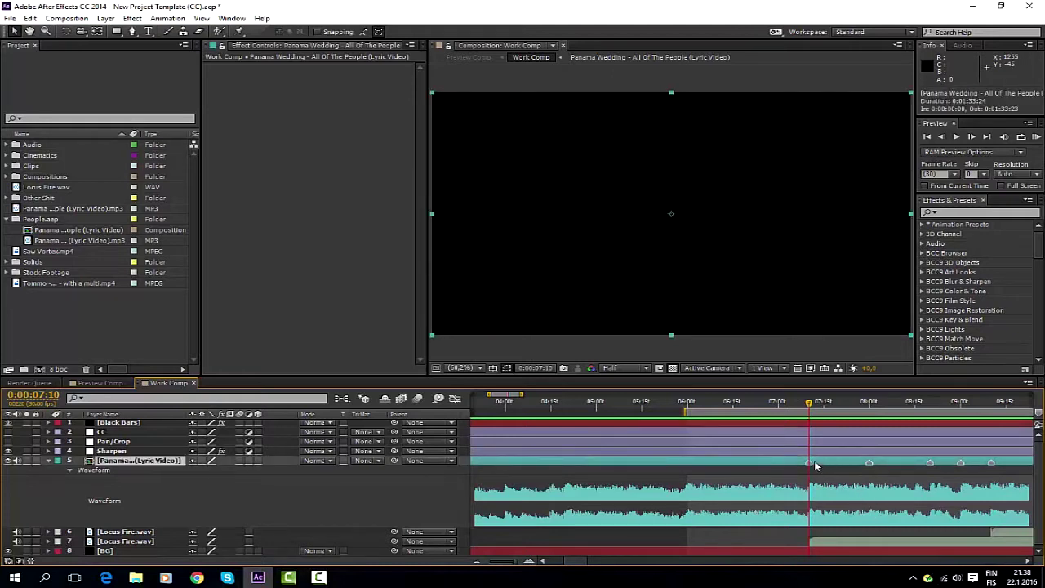
pyautogui.moveTo(1038, 414); pyautogui.dragTo(879, 415)
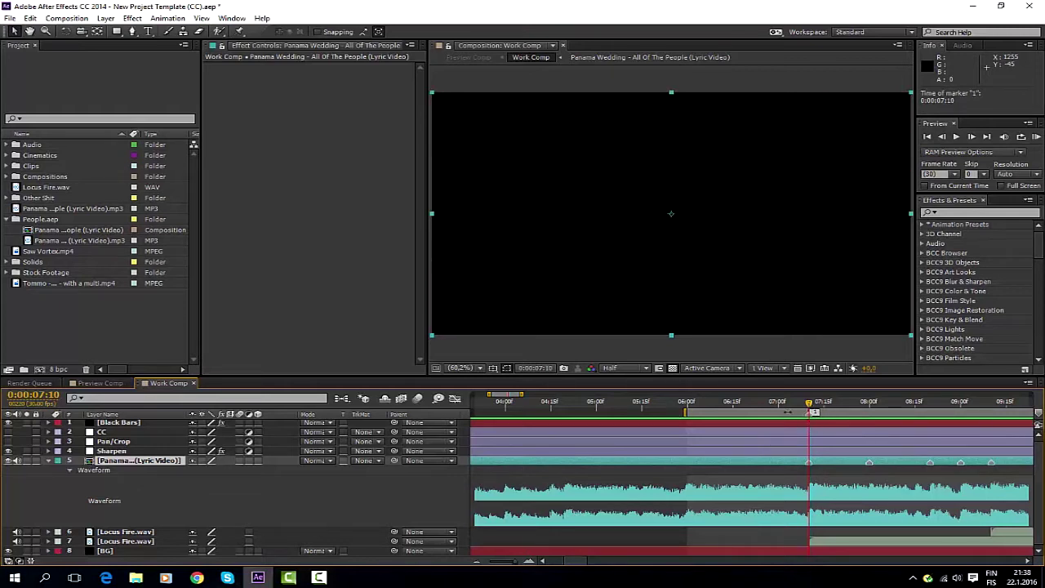
pyautogui.rightClick(812, 414)
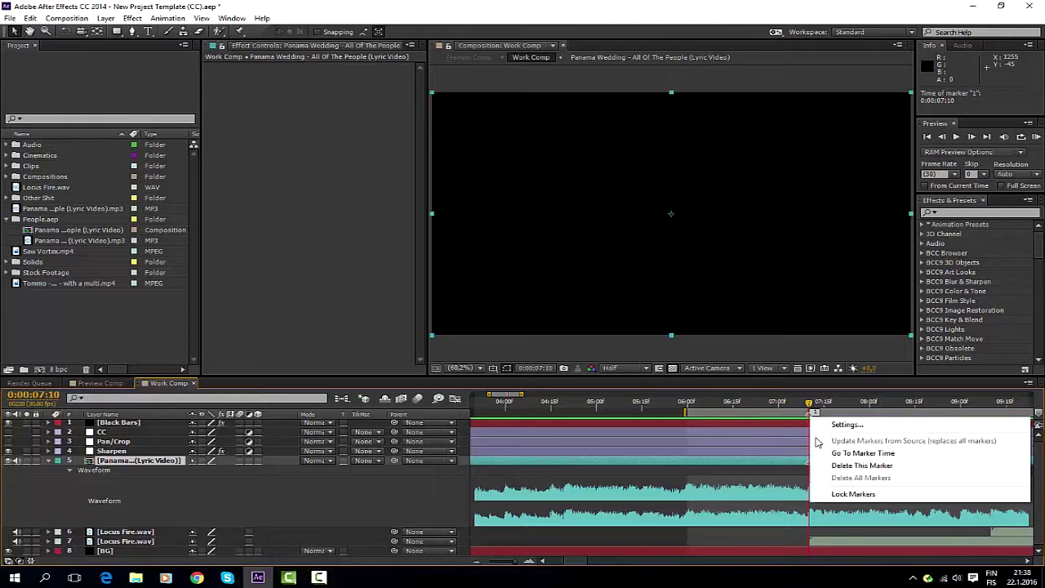
pyautogui.click(868, 464)
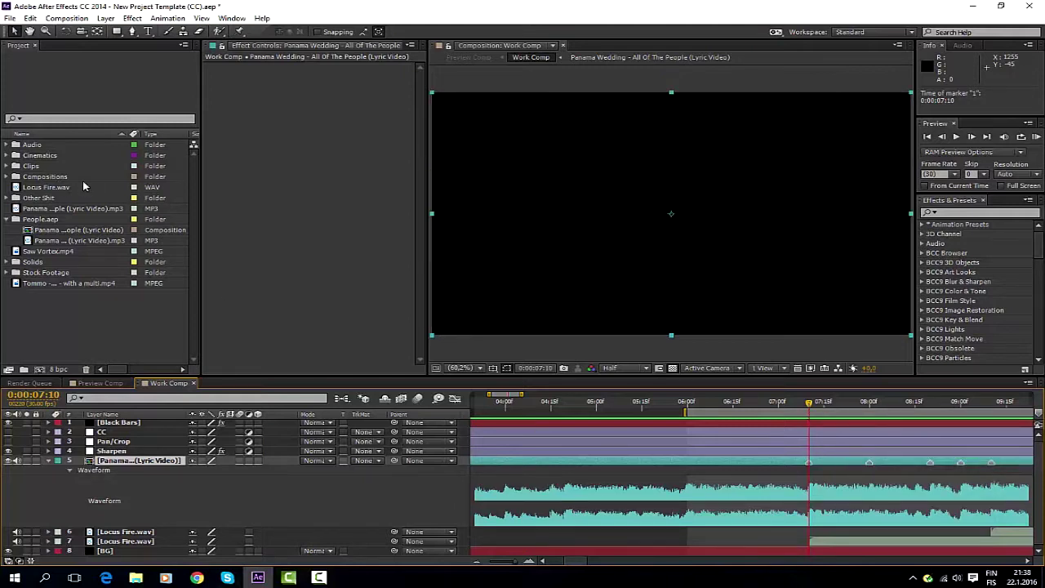
pyautogui.moveTo(48, 252)
pyautogui.mouseDown()
pyautogui.moveTo(726, 471)
pyautogui.moveTo(735, 532)
pyautogui.moveTo(625, 536)
pyautogui.mouseUp()
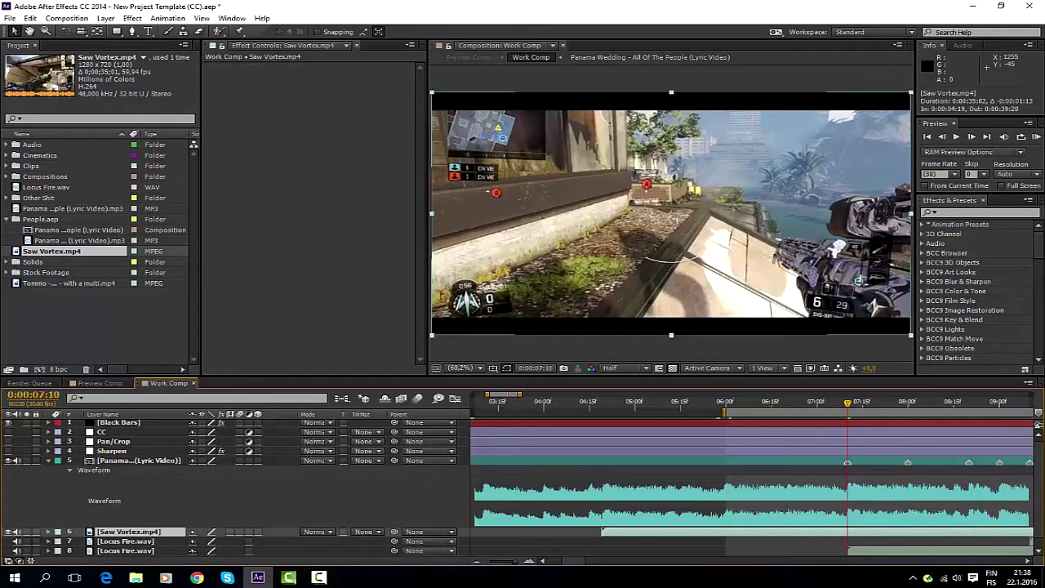
# Step: Slide the Saw Vortex.mp4 layer bar left so it starts at about 0:00:01:25
pyautogui.moveTo(999, 536); pyautogui.dragTo(745, 533)
pyautogui.moveTo(971, 539); pyautogui.dragTo(679, 519)
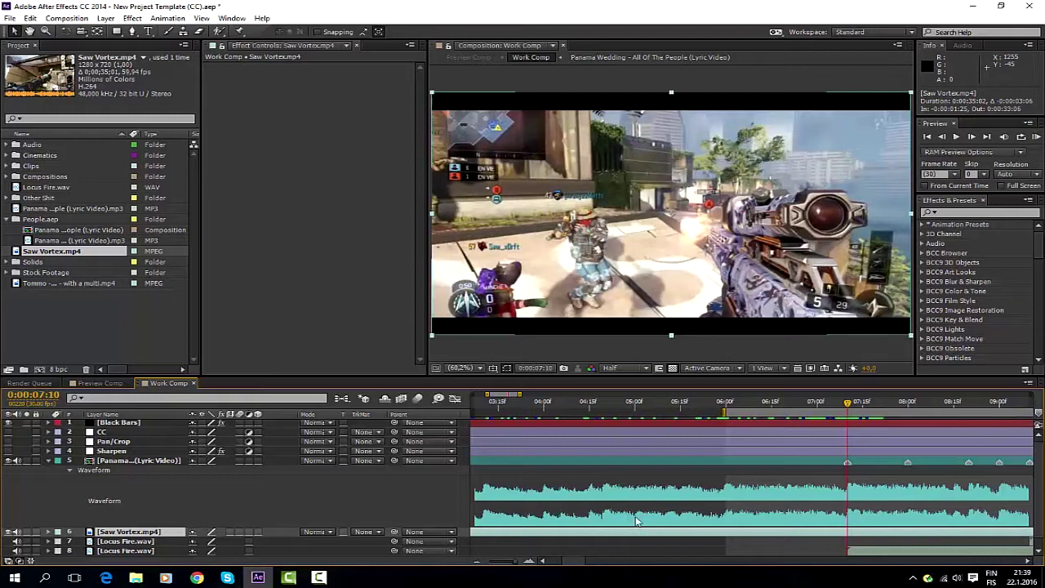
# Step: Enable Time Remapping on the Saw Vortex.mp4 layer with Ctrl+Alt+T
pyautogui.hotkey('ctrl', 'alt', 't')
pyautogui.rightClick(893, 530)
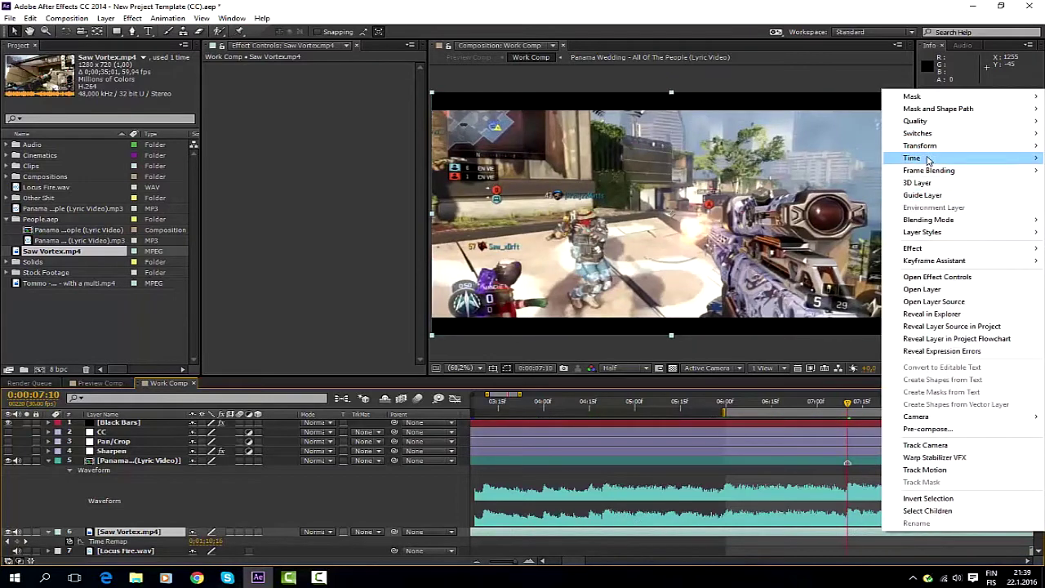
pyautogui.moveTo(928, 159)
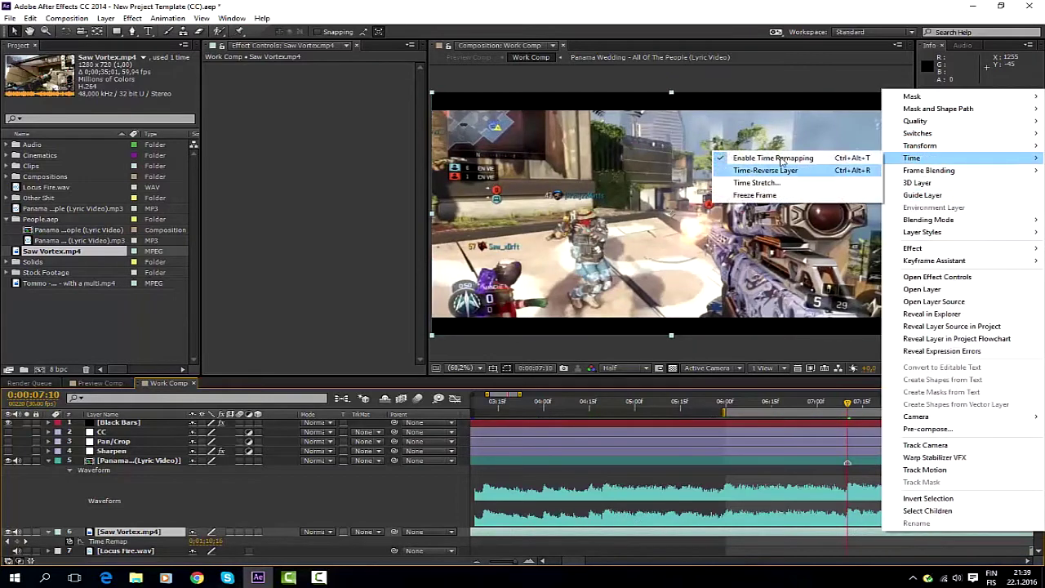
pyautogui.click(801, 539)
# Step: Add Time Remap keyframes at 6:00 and 8:00 by scrubbing the remap value
pyautogui.click(18, 542)
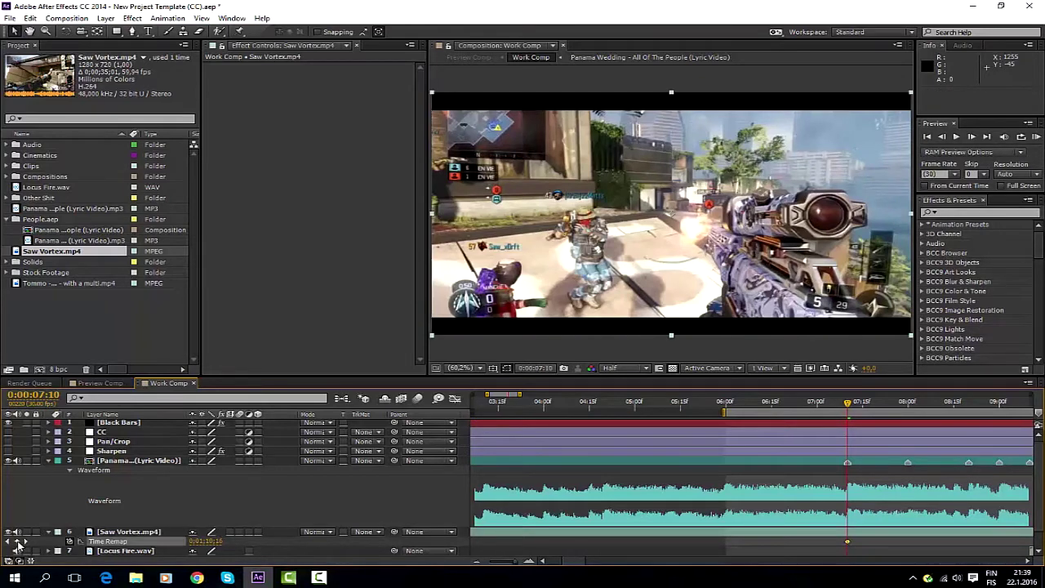
pyautogui.click(728, 405)
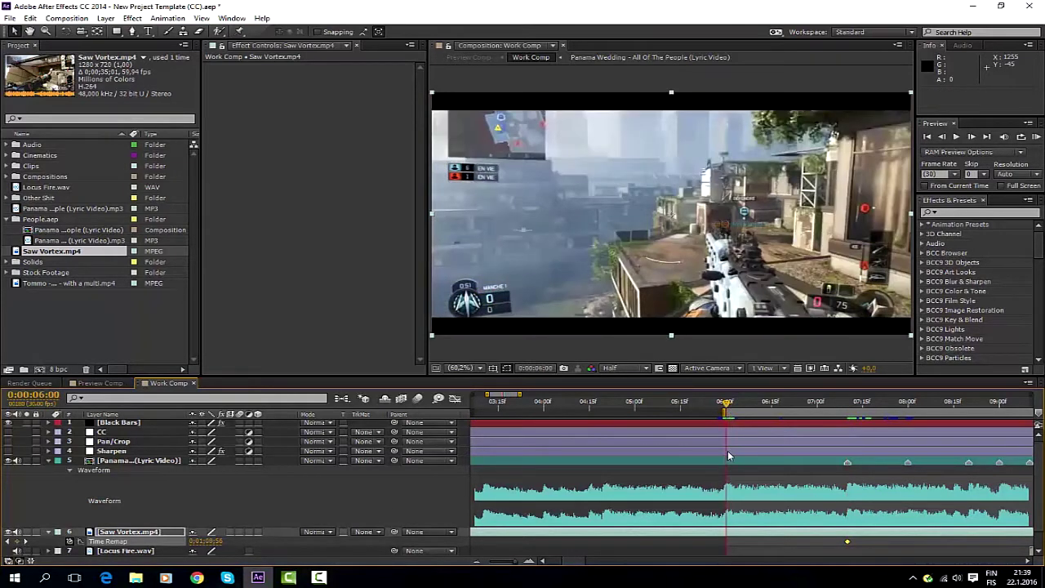
pyautogui.press('Home')
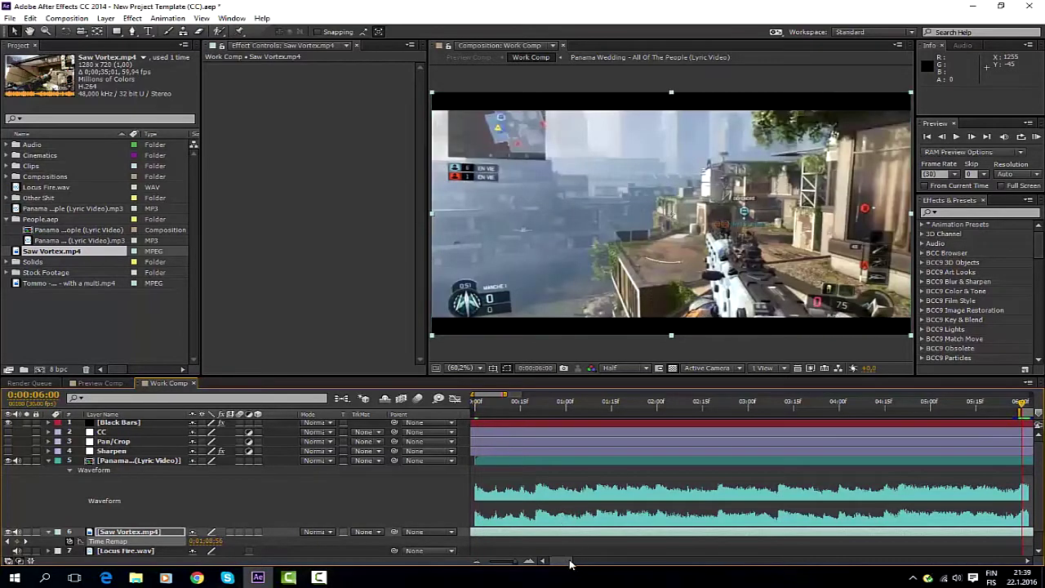
pyautogui.moveTo(567, 564); pyautogui.dragTo(573, 565)
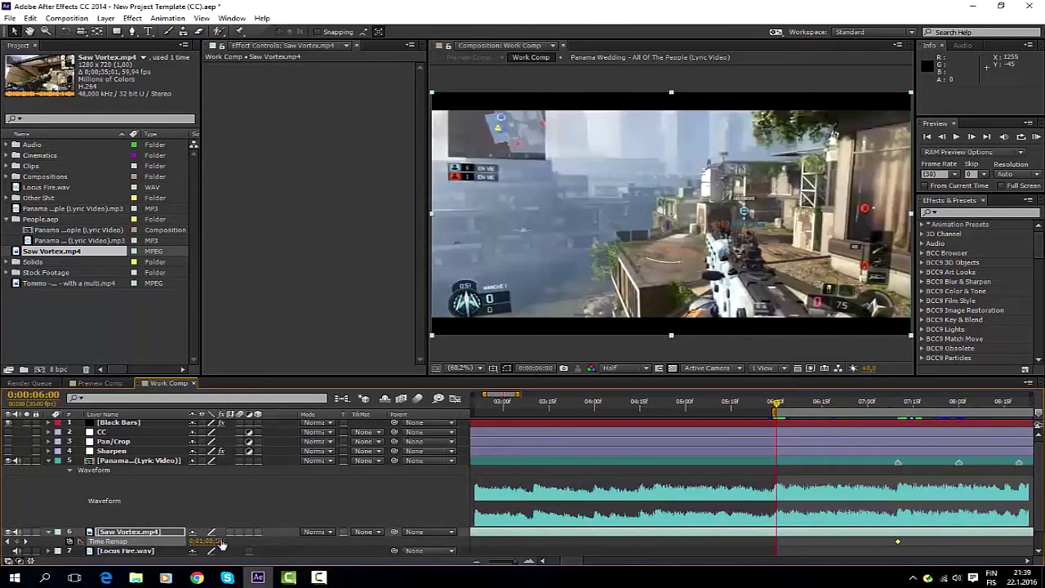
pyautogui.moveTo(214, 541); pyautogui.dragTo(201, 541)
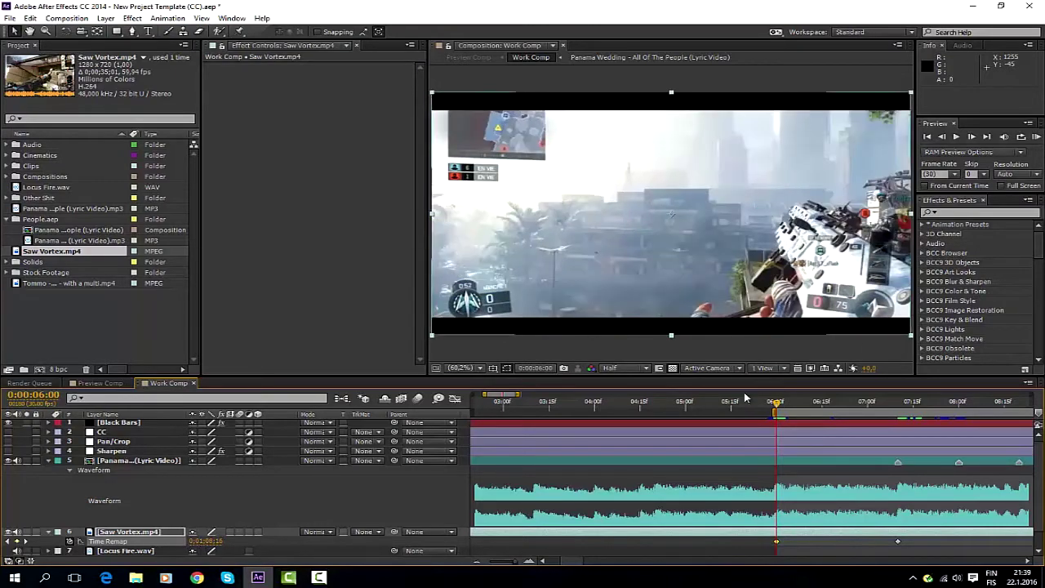
pyautogui.press('space')
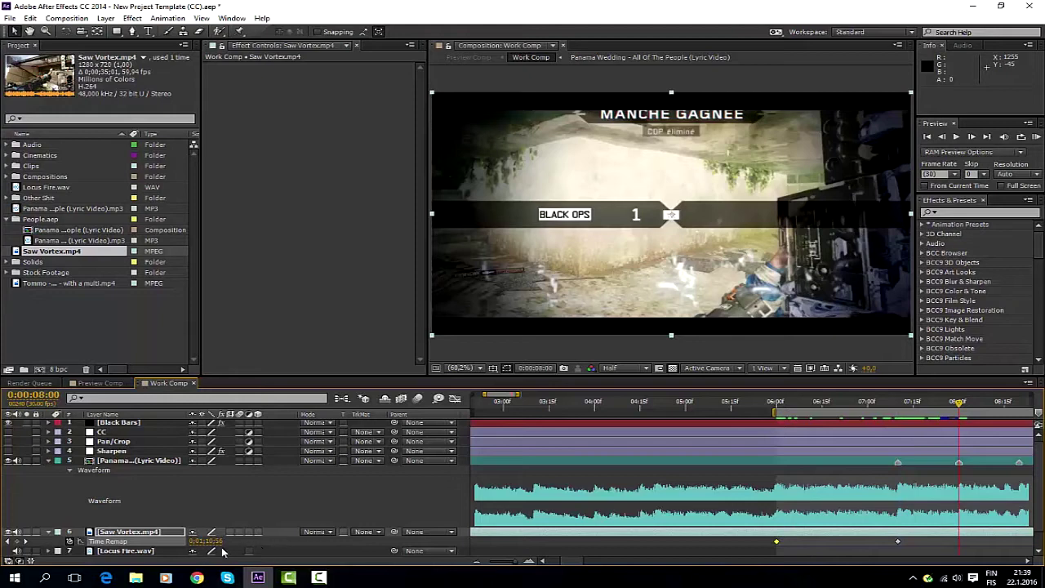
pyautogui.moveTo(218, 547); pyautogui.dragTo(240, 549)
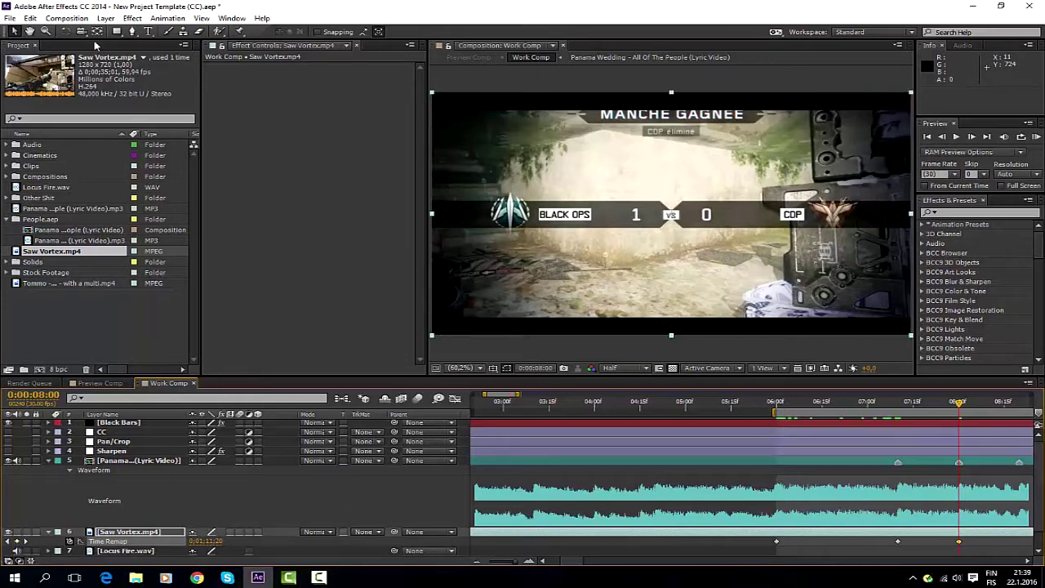
# Step: Duplicate the Saw Vortex layer and slide the duplicate later in time
pyautogui.click(29, 18)
pyautogui.click(139, 155)
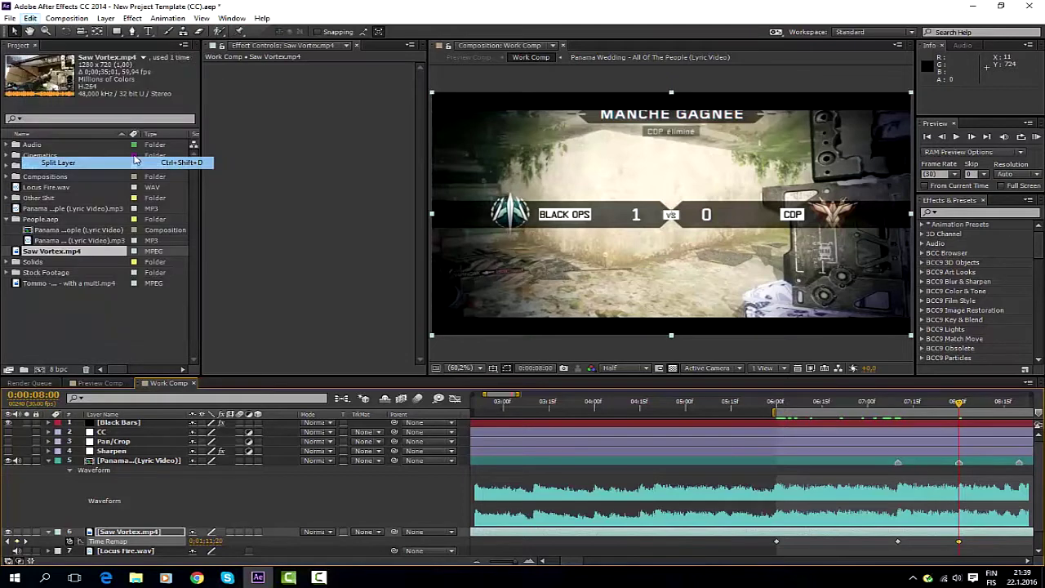
pyautogui.moveTo(828, 532)
pyautogui.mouseDown()
pyautogui.moveTo(859, 525)
pyautogui.moveTo(1015, 540)
pyautogui.moveTo(809, 535)
pyautogui.moveTo(941, 535)
pyautogui.mouseUp()
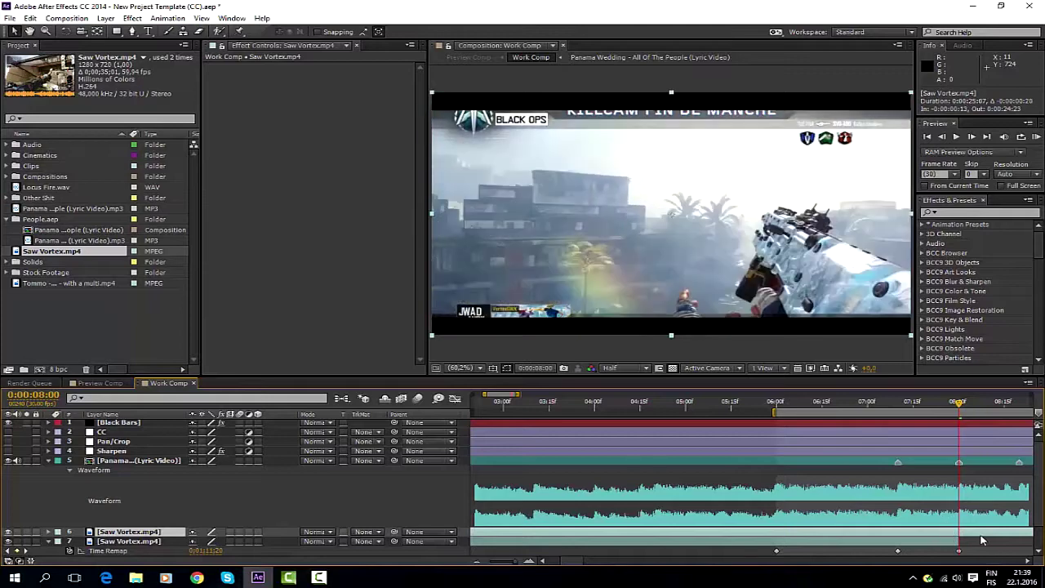
# Step: Split the layer, undo the split, and reveal Time Remap on the upper Saw Vortex layer
pyautogui.click(30, 18)
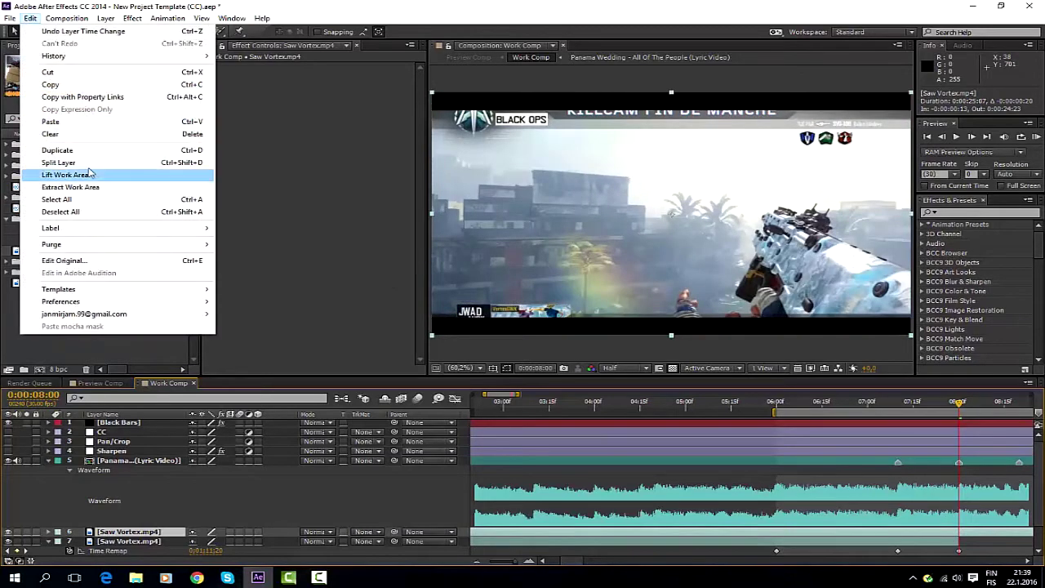
pyautogui.click(57, 163)
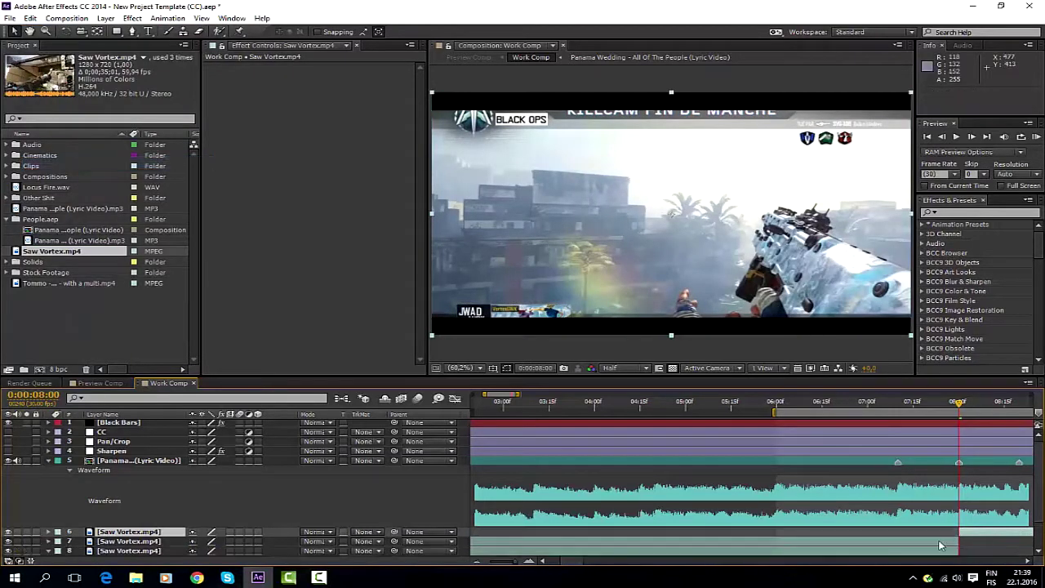
pyautogui.hotkey('ctrl', 'z')
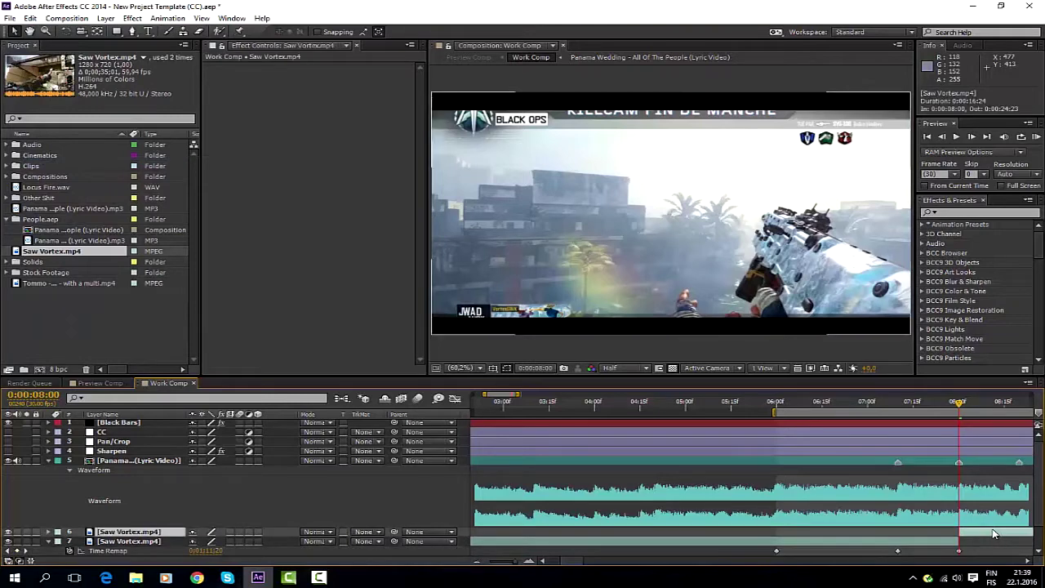
pyautogui.click(991, 531)
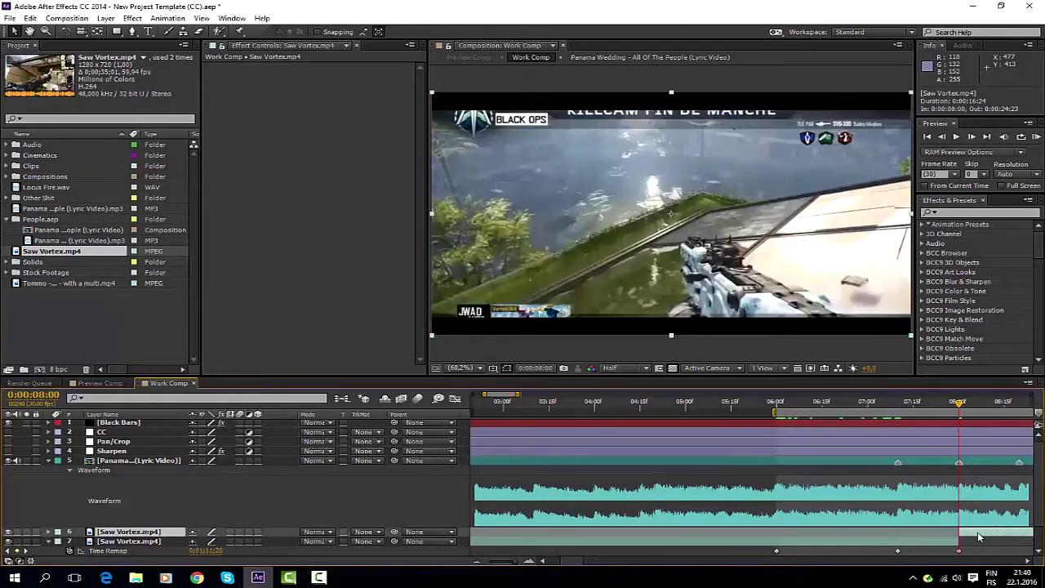
pyautogui.hotkey('ctrl', 'z')
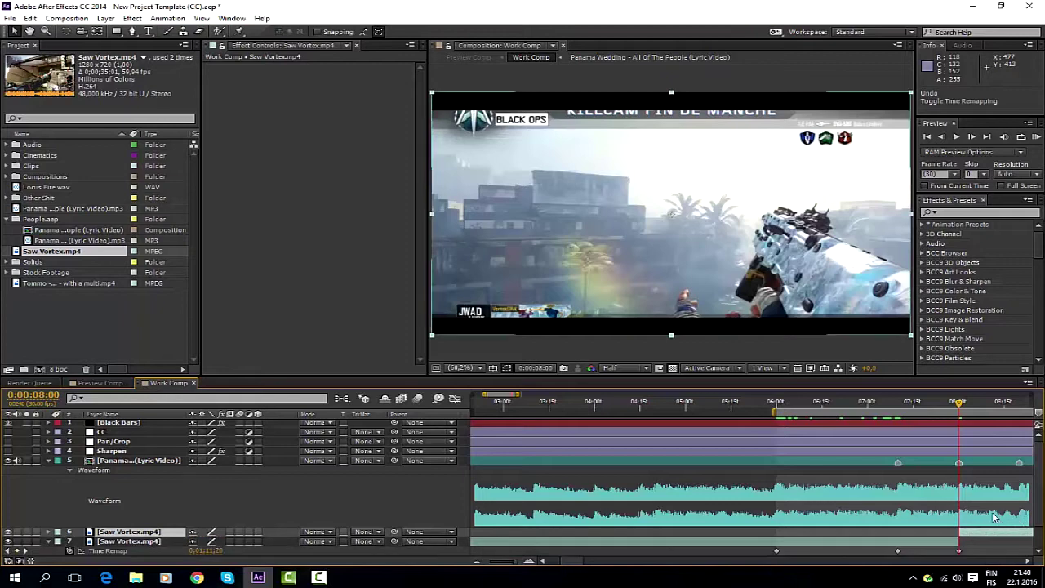
pyautogui.hotkey('ctrl', 'alt', 't')
# Step: Move the upper layer's Time Remap keyframe to 9:10
pyautogui.click(108, 543)
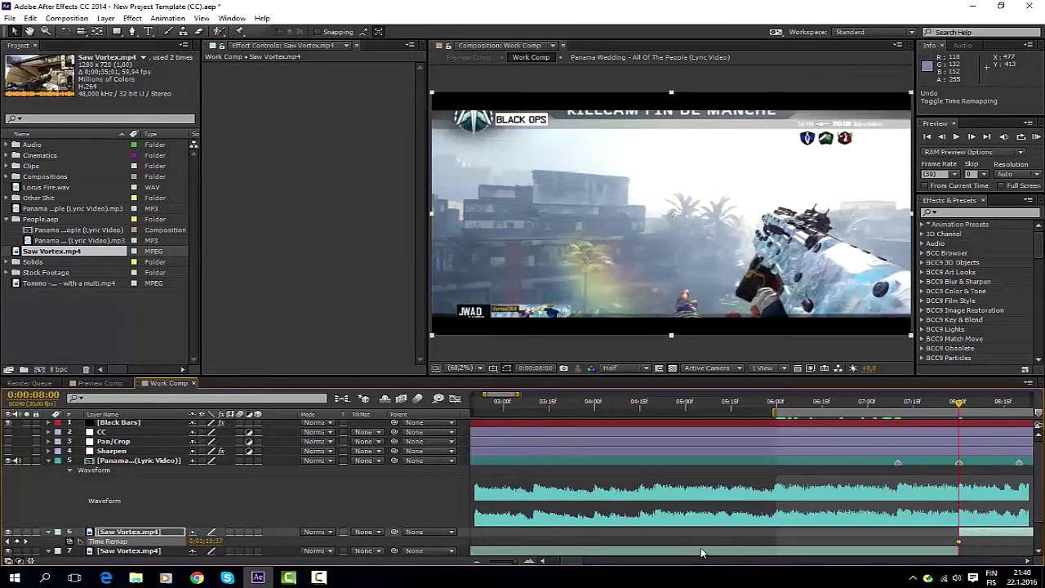
pyautogui.moveTo(567, 562); pyautogui.dragTo(587, 563)
pyautogui.click(853, 403)
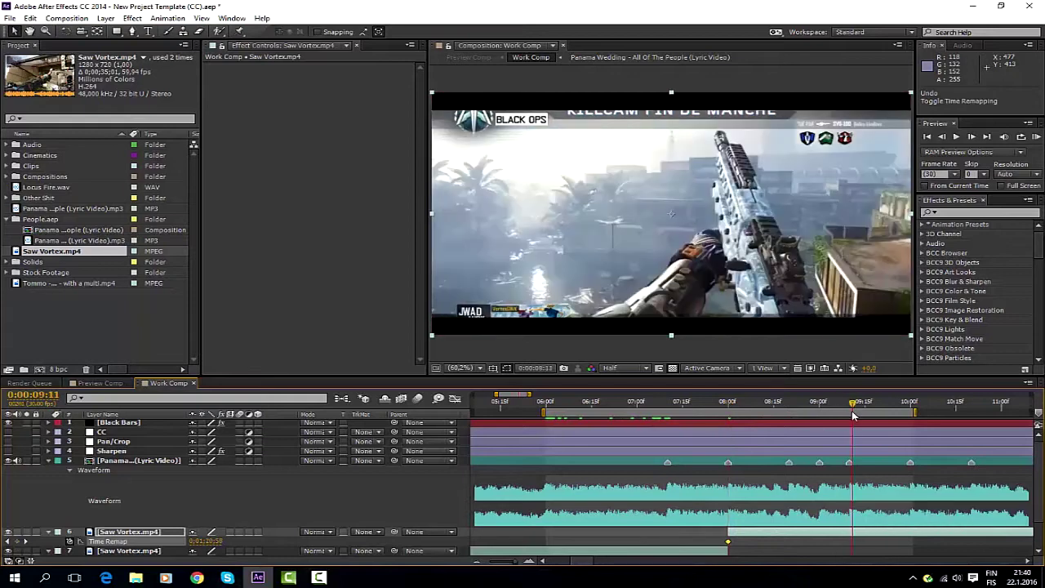
pyautogui.moveTo(853, 415)
pyautogui.mouseDown()
pyautogui.moveTo(849, 407)
pyautogui.moveTo(920, 403)
pyautogui.mouseUp()
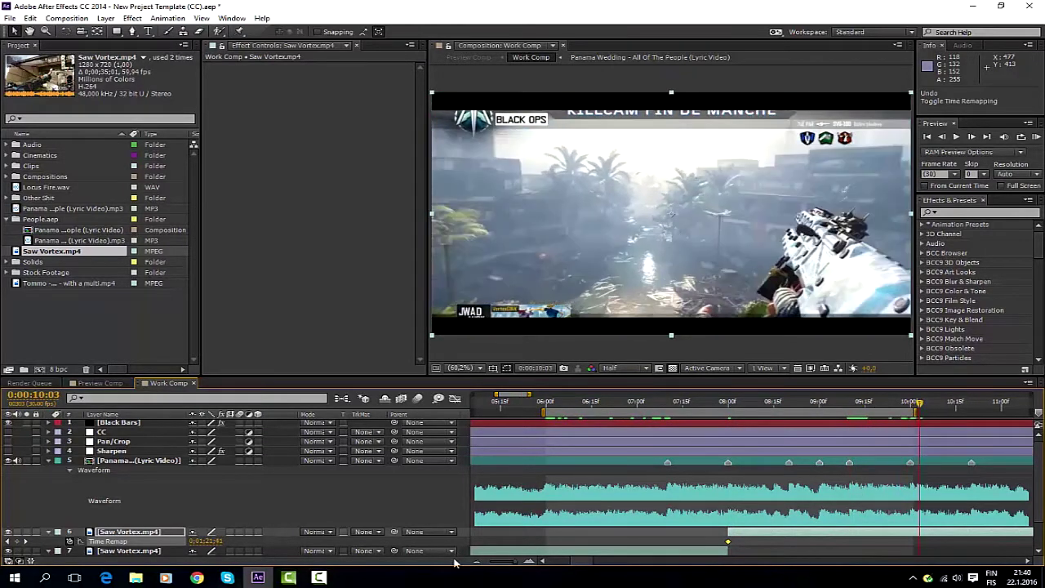
pyautogui.click(473, 563)
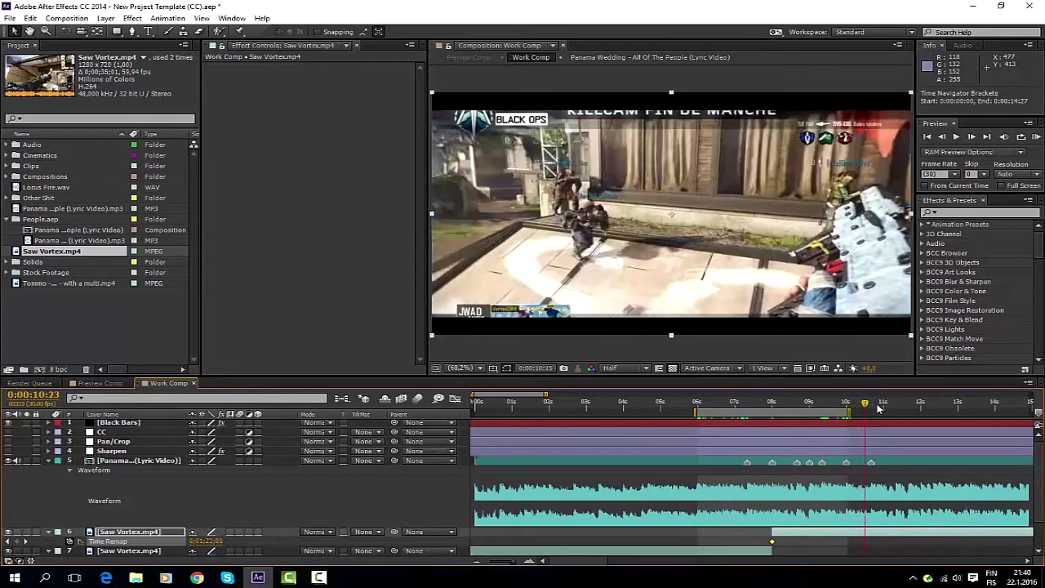
pyautogui.moveTo(849, 404)
pyautogui.mouseDown()
pyautogui.moveTo(952, 413)
pyautogui.moveTo(923, 414)
pyautogui.mouseUp()
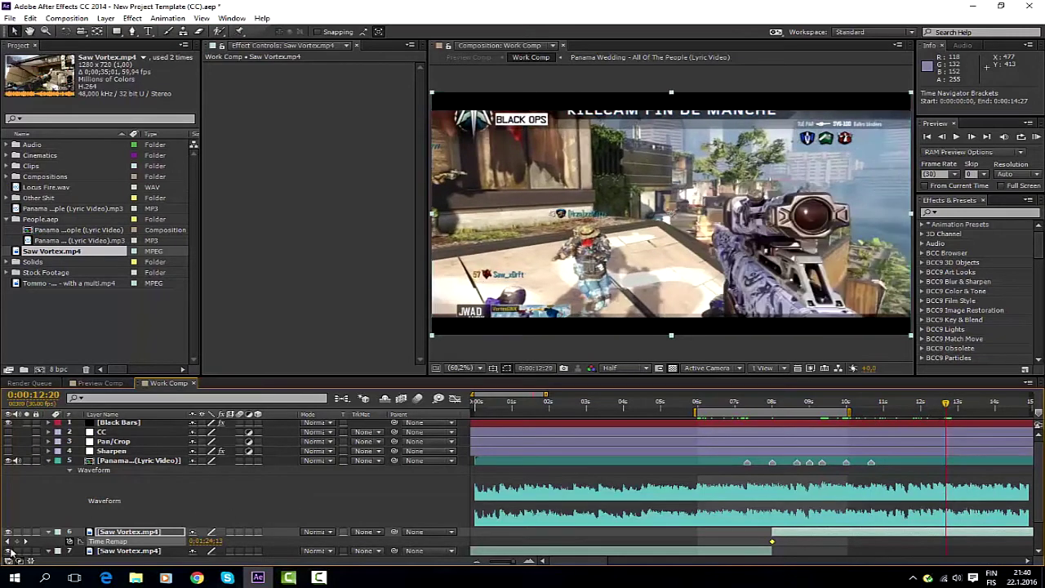
pyautogui.hotkey('shift', 'pageup')
pyautogui.hotkey('shift', 'pageup')
pyautogui.hotkey('shift', 'pageup')
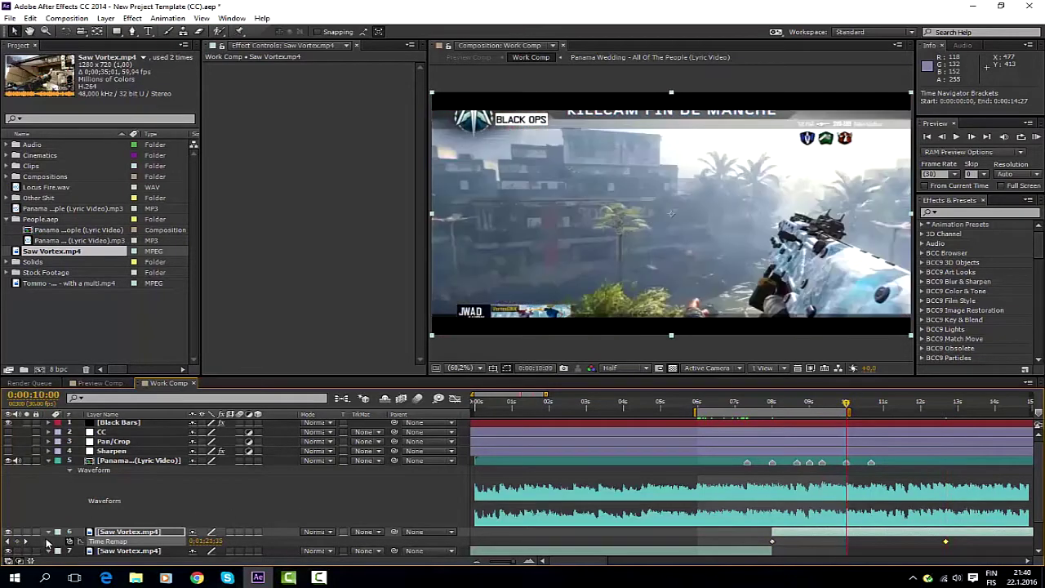
pyautogui.hotkey('shift', 'pageup')
pyautogui.hotkey('shift', 'pageup')
pyautogui.moveTo(945, 542); pyautogui.dragTo(823, 542)
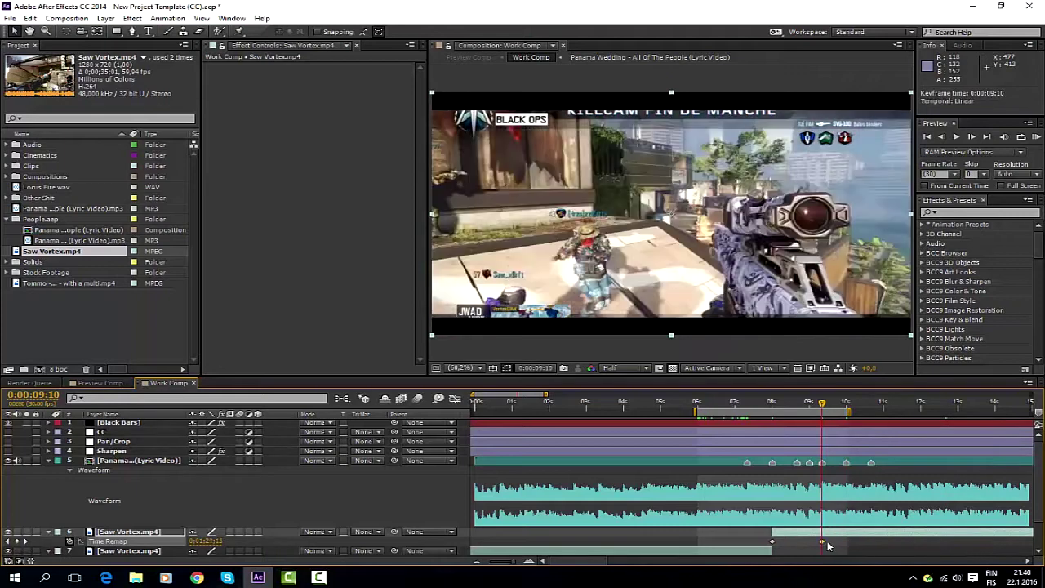
# Step: Add remap keyframes at the 10:00 and 8:20 music markers with adjusted footage values
pyautogui.press('=')
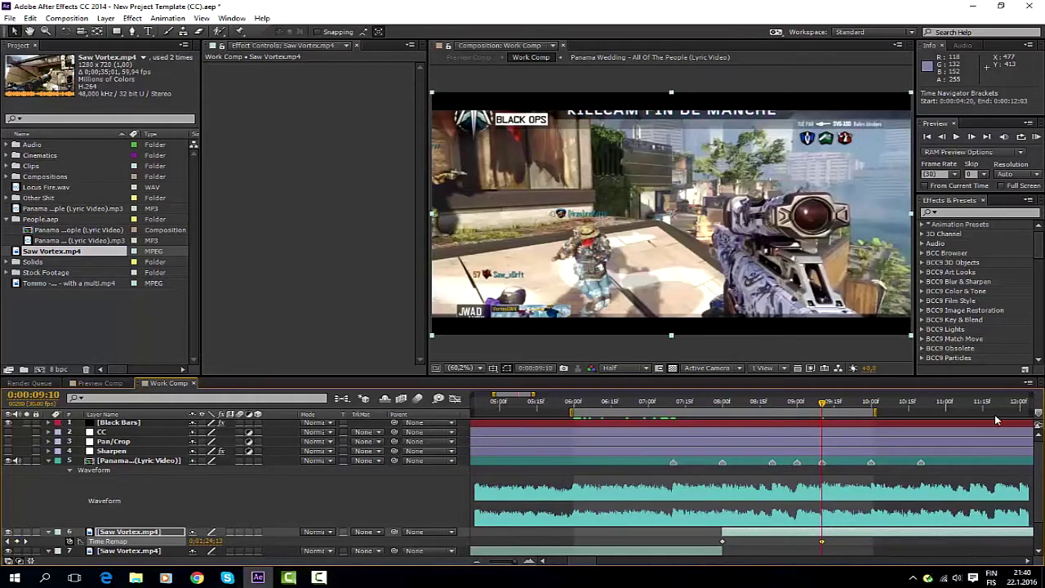
pyautogui.hotkey('shift', 'pagedown')
pyautogui.hotkey('shift', 'pagedown')
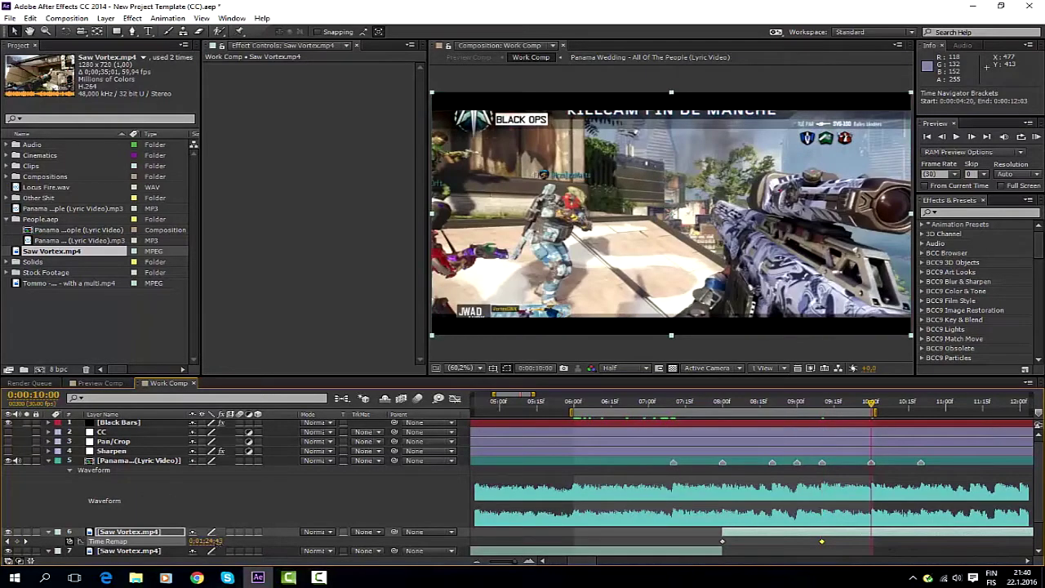
pyautogui.moveTo(204, 541); pyautogui.dragTo(258, 544)
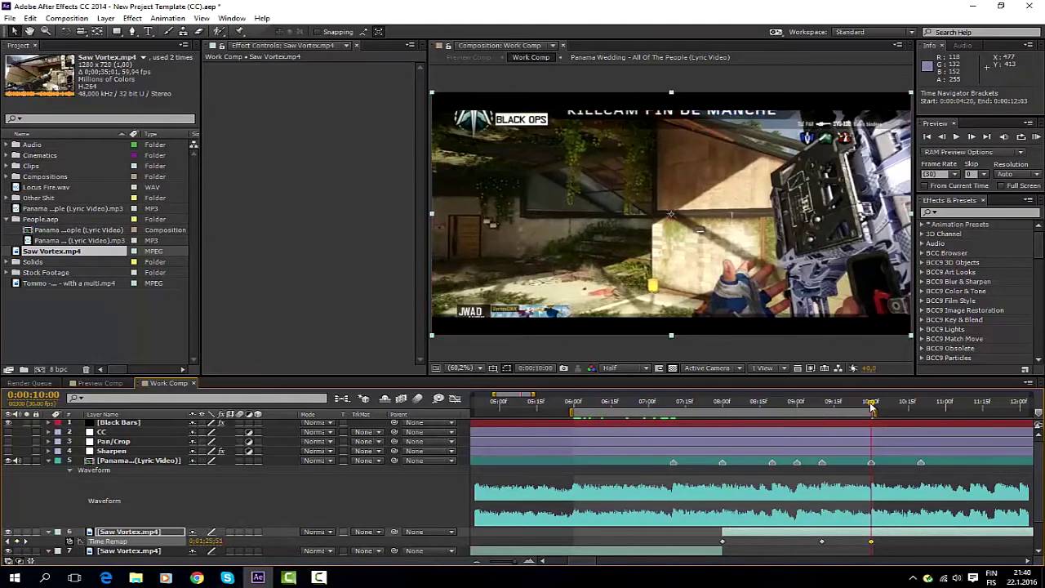
pyautogui.hotkey('shift', 'pageup')
pyautogui.hotkey('shift', 'pageup')
pyautogui.hotkey('shift', 'pageup')
pyautogui.hotkey('shift', 'pageup')
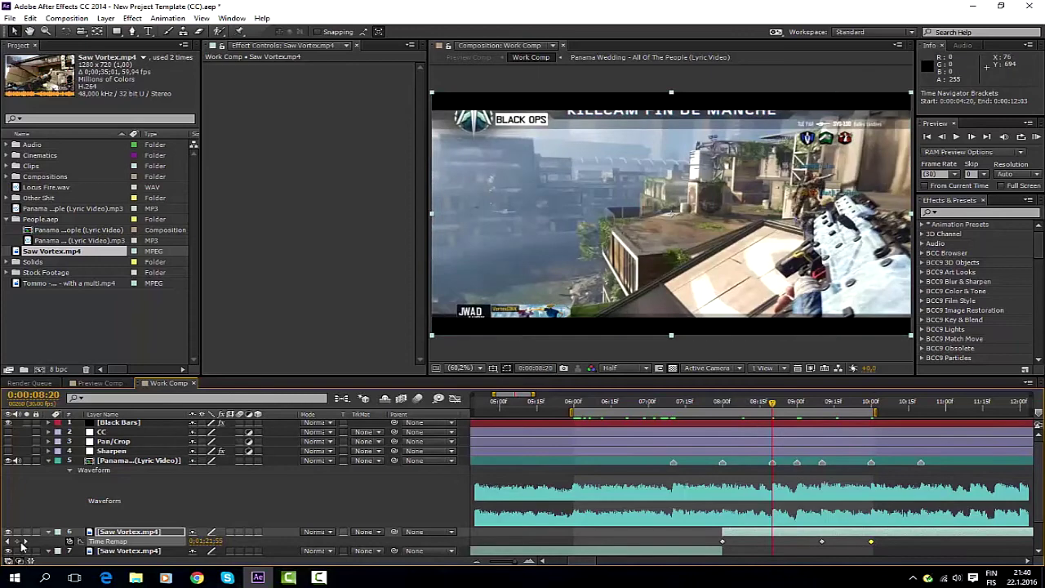
pyautogui.moveTo(206, 540); pyautogui.dragTo(227, 542)
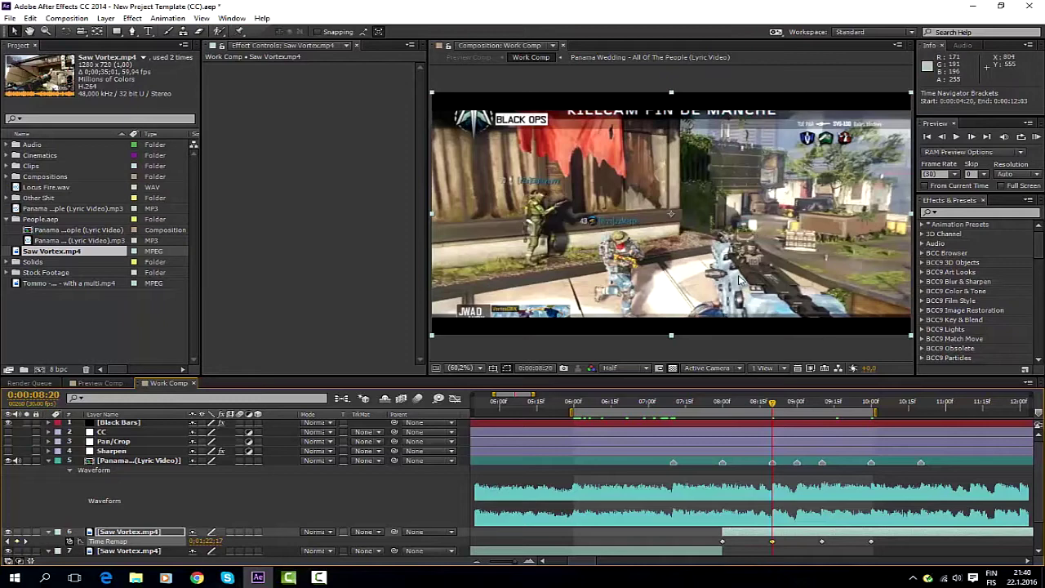
pyautogui.press('k')
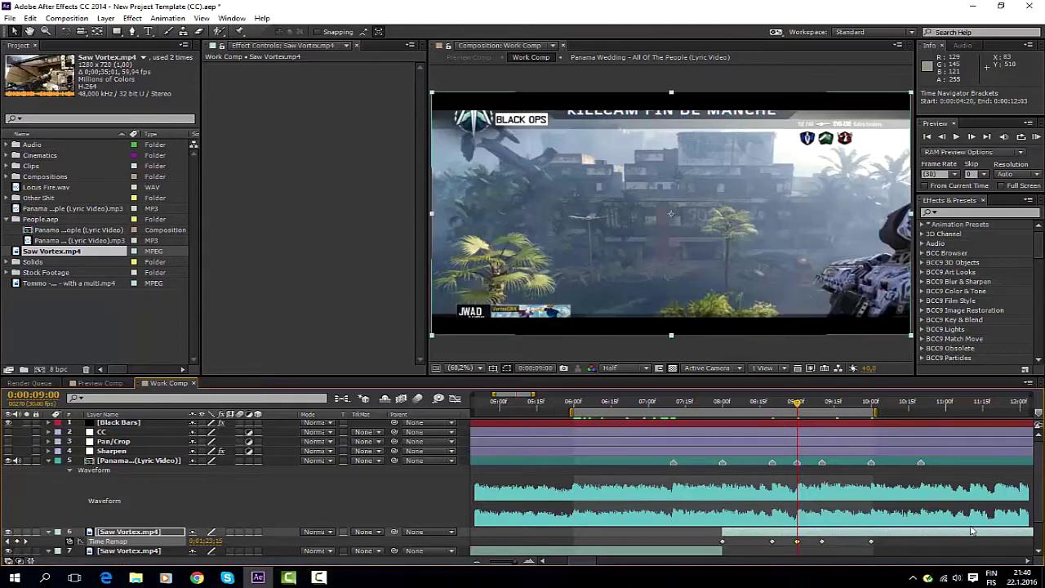
pyautogui.moveTo(908, 545); pyautogui.dragTo(563, 522)
pyautogui.scroll(-2, 903, 514)
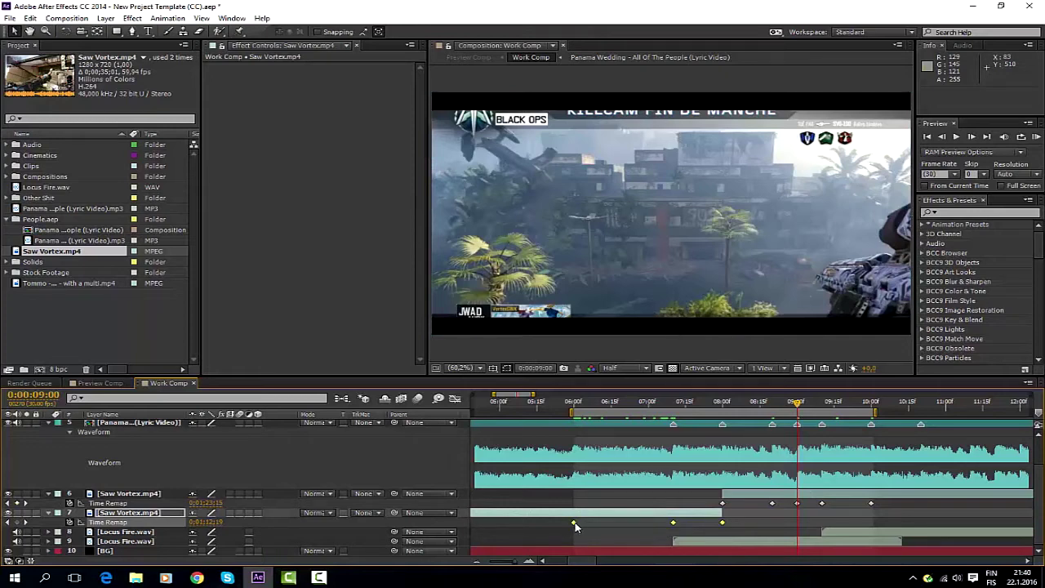
# Step: Apply Easy Ease to the lower Saw Vortex layer's Time Remap keyframes
pyautogui.rightClick(575, 524)
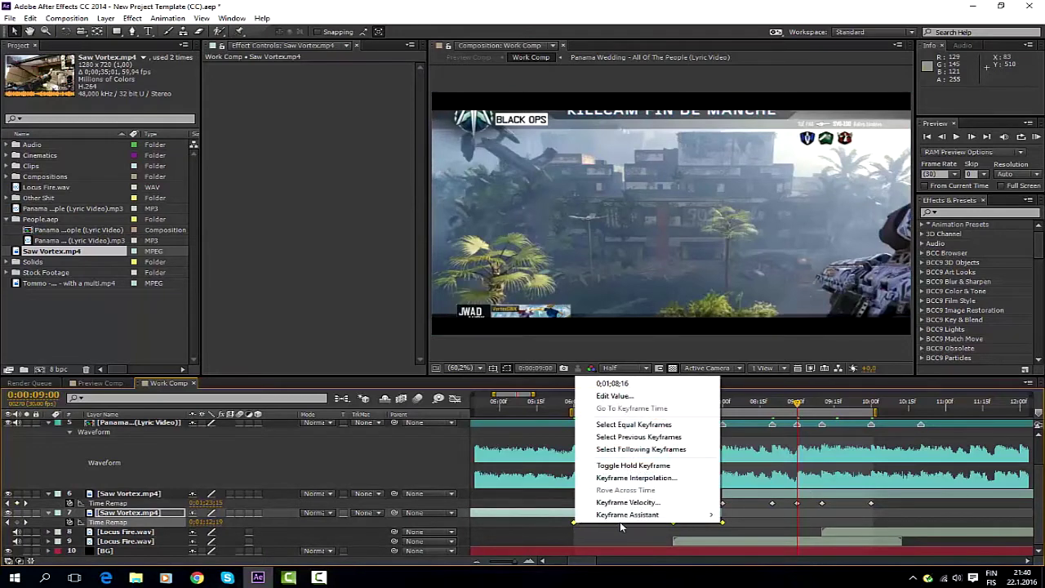
pyautogui.moveTo(679, 516)
pyautogui.click(753, 441)
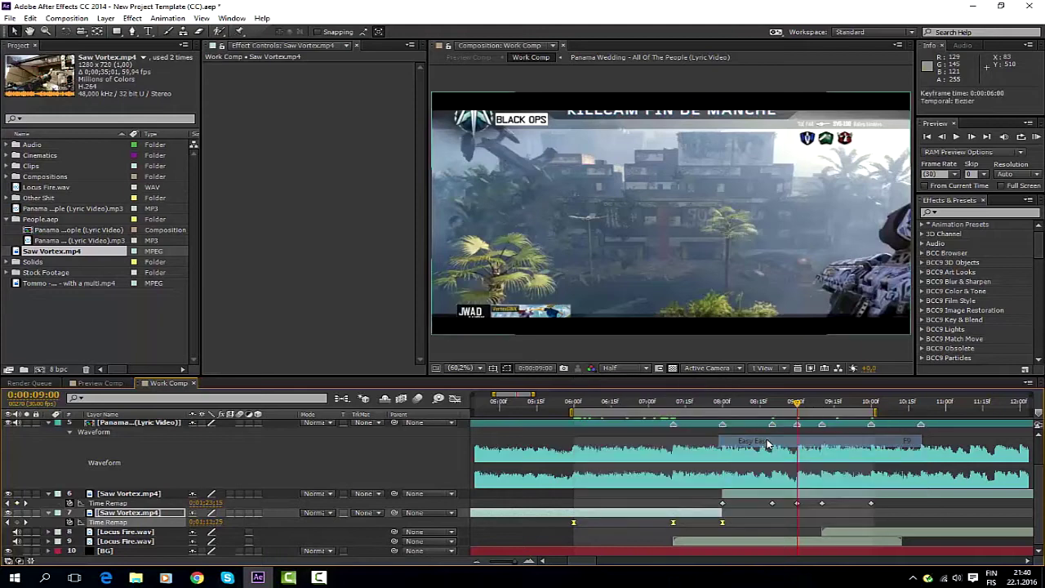
# Step: Apply Easy Ease to the upper layer's five keyframes and show the lower layer's remap graph
pyautogui.moveTo(712, 498); pyautogui.dragTo(894, 511)
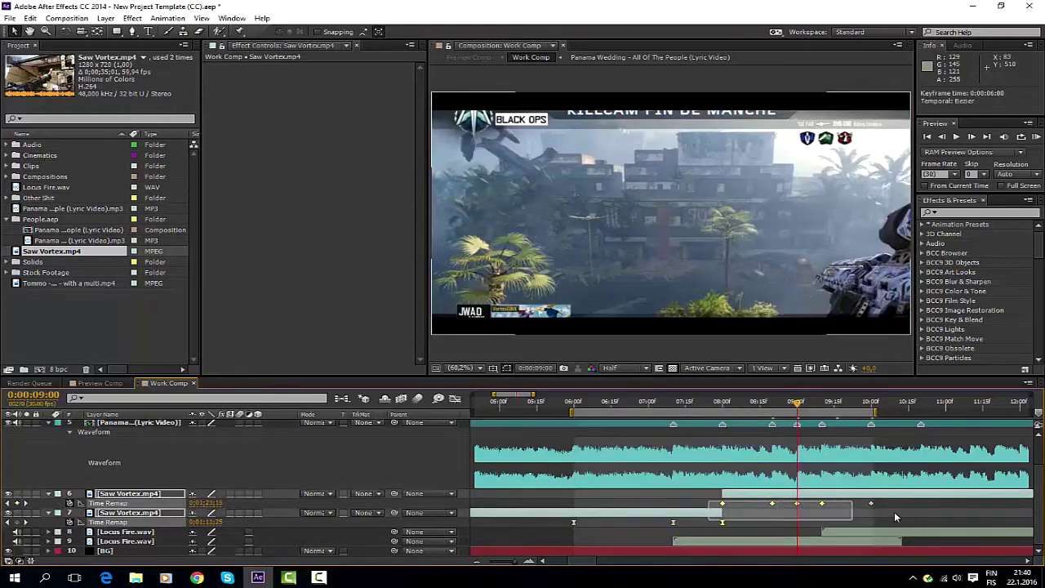
pyautogui.rightClick(729, 506)
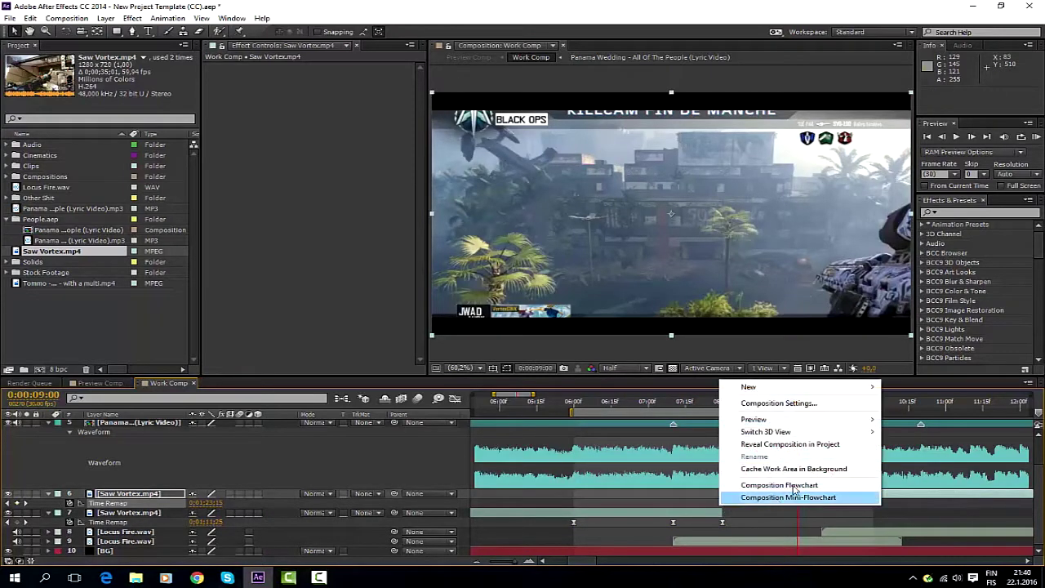
pyautogui.click(723, 506)
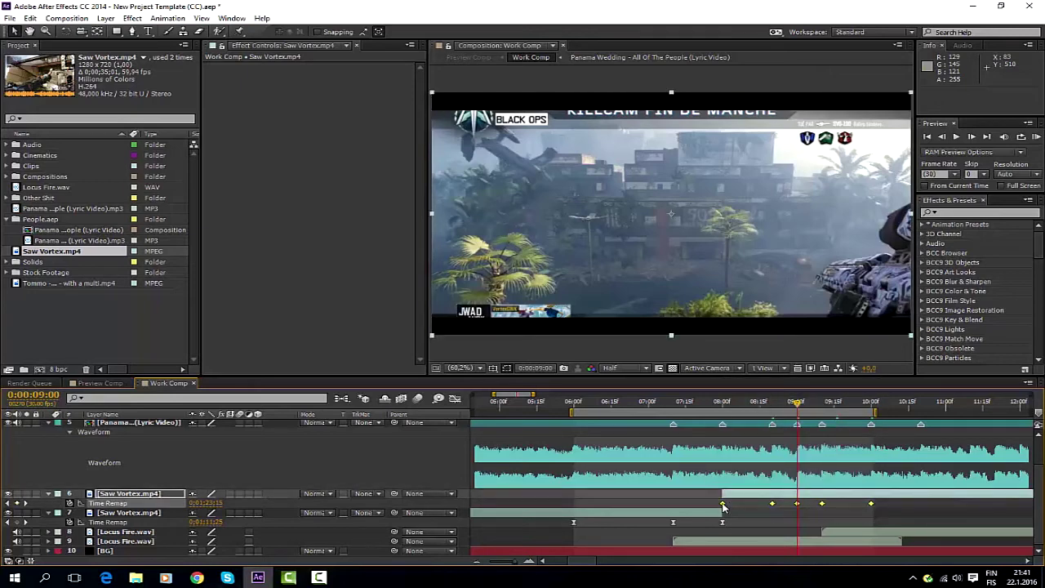
pyautogui.rightClick(722, 503)
pyautogui.moveTo(793, 497)
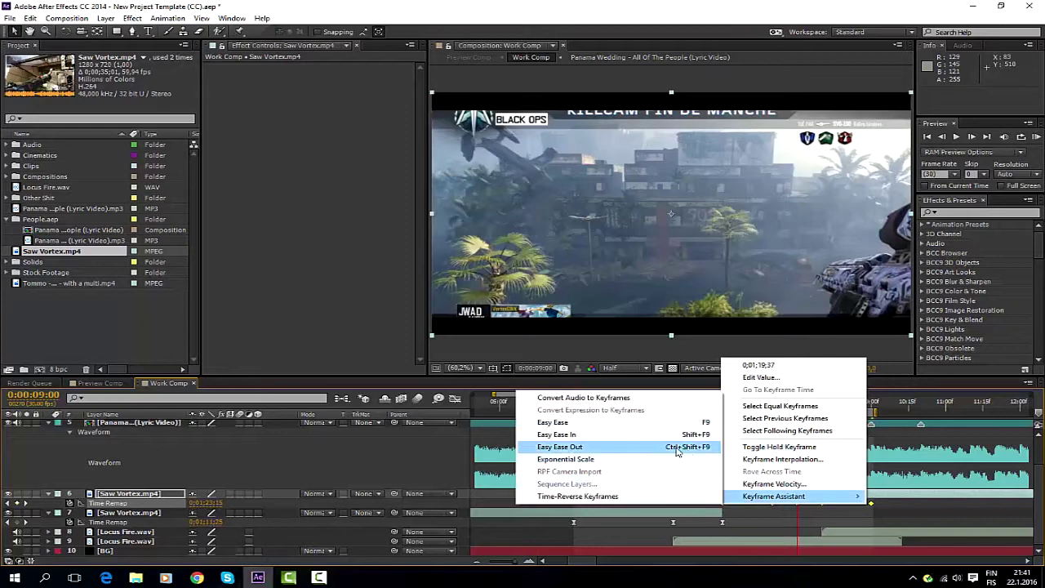
pyautogui.click(643, 428)
pyautogui.click(497, 518)
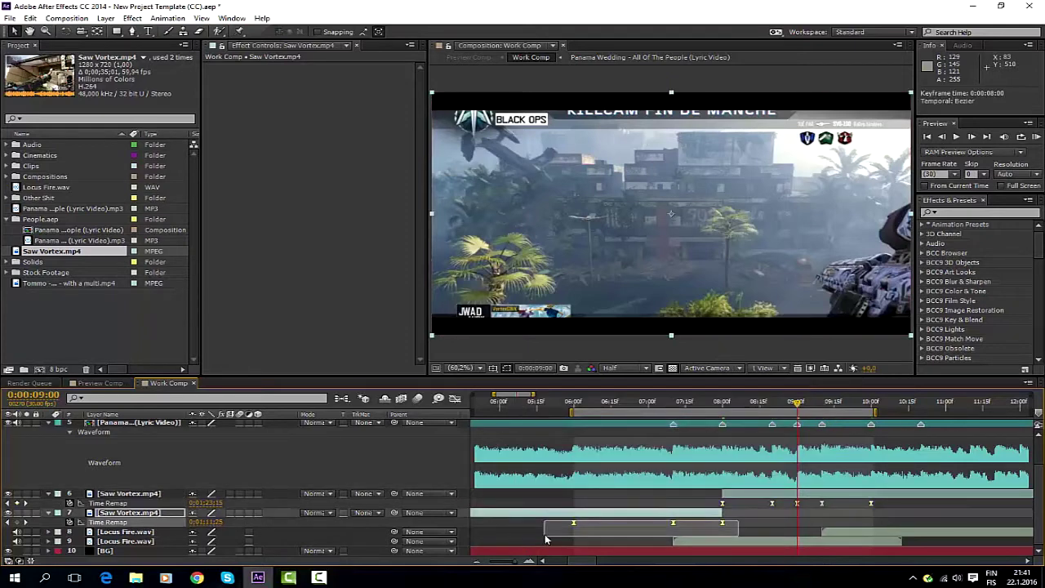
pyautogui.click(454, 399)
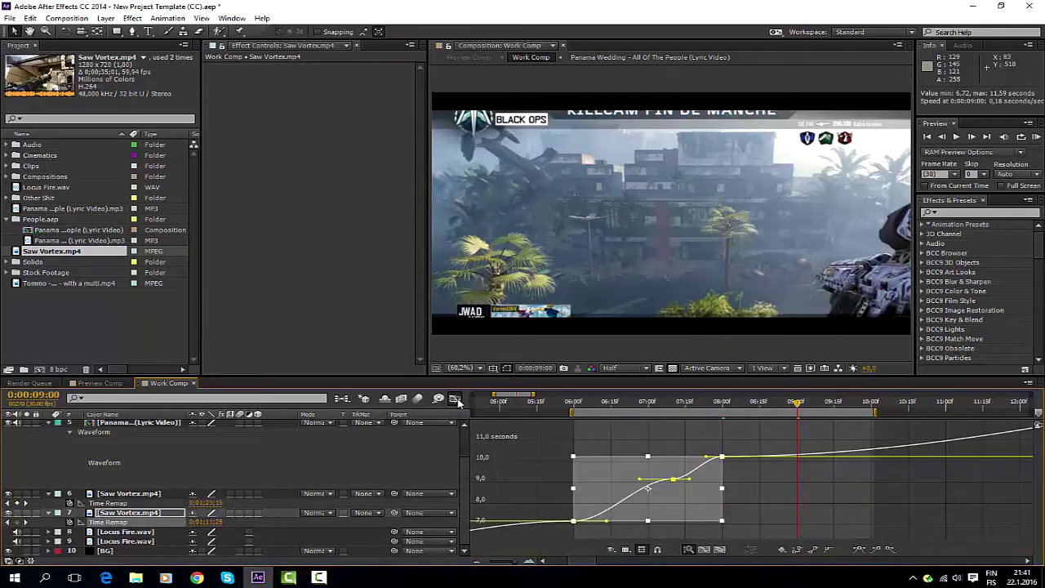
# Step: Steepen the ramp leaving the first keyframe and pull down the 9-second keyframe's incoming ease
pyautogui.click(570, 488)
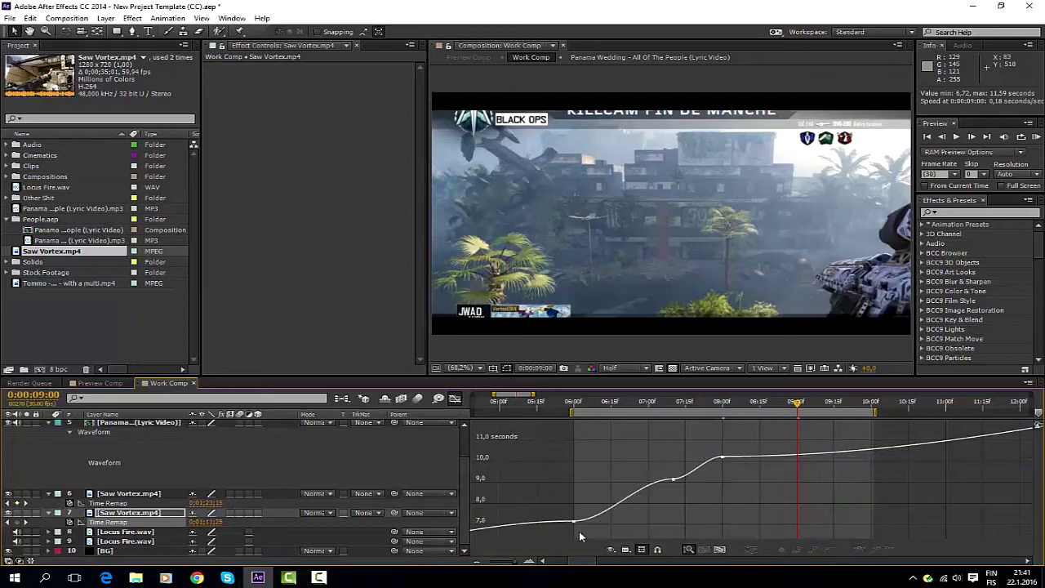
pyautogui.click(534, 562)
pyautogui.hscroll(-5, 586, 567)
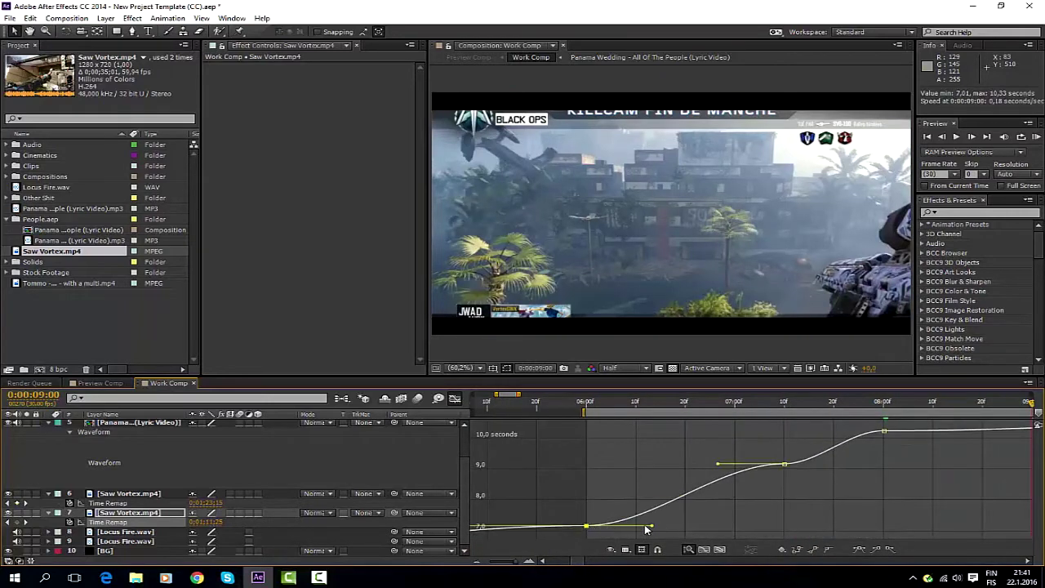
pyautogui.moveTo(652, 525); pyautogui.dragTo(627, 479)
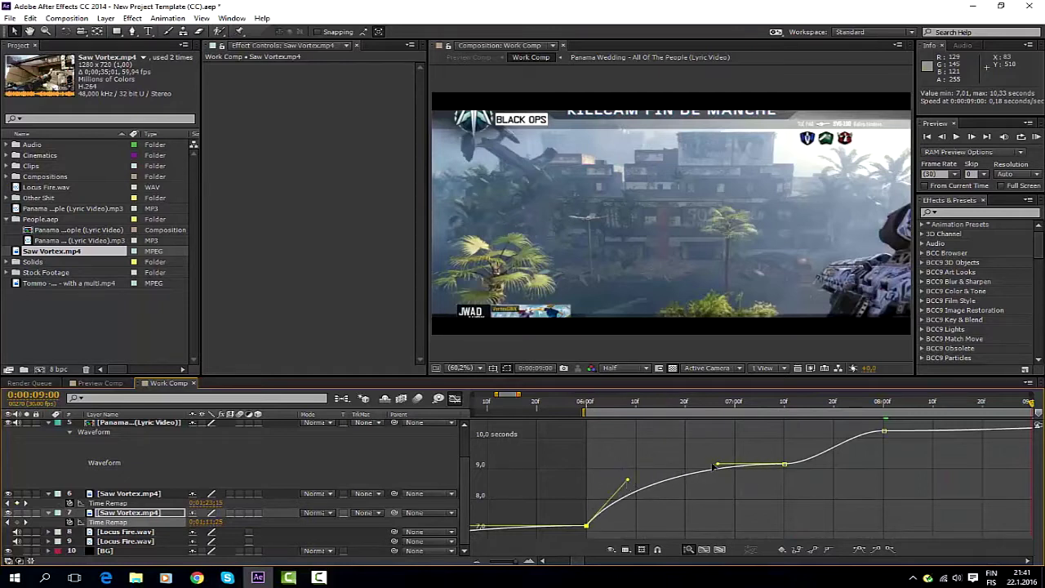
pyautogui.moveTo(717, 463)
pyautogui.mouseDown()
pyautogui.moveTo(731, 502)
pyautogui.moveTo(783, 529)
pyautogui.mouseUp()
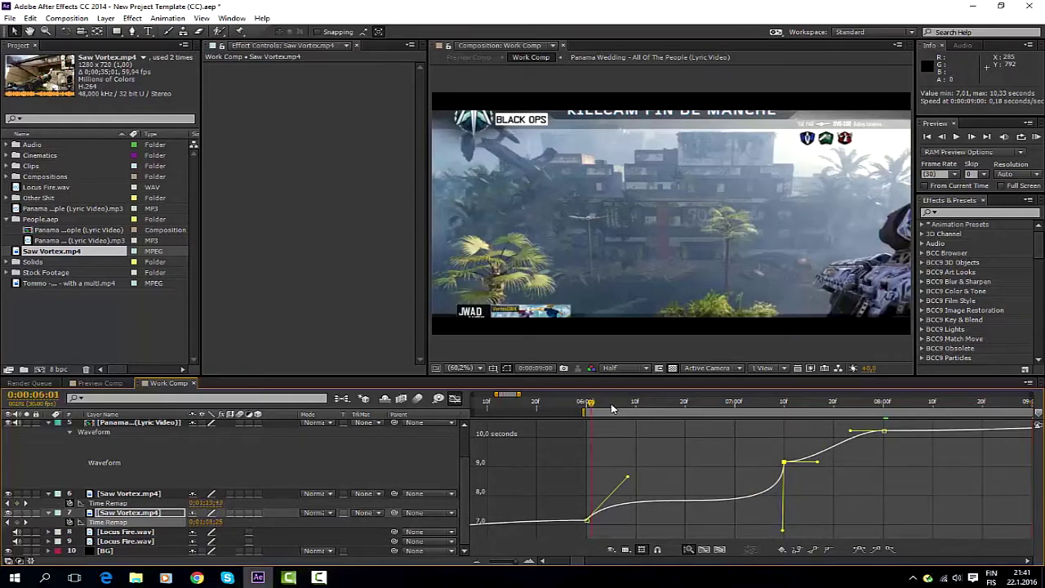
# Step: Check the footage to 7:16, refine the 9-second handles, and close the Graph Editor
pyautogui.moveTo(611, 409); pyautogui.dragTo(688, 418)
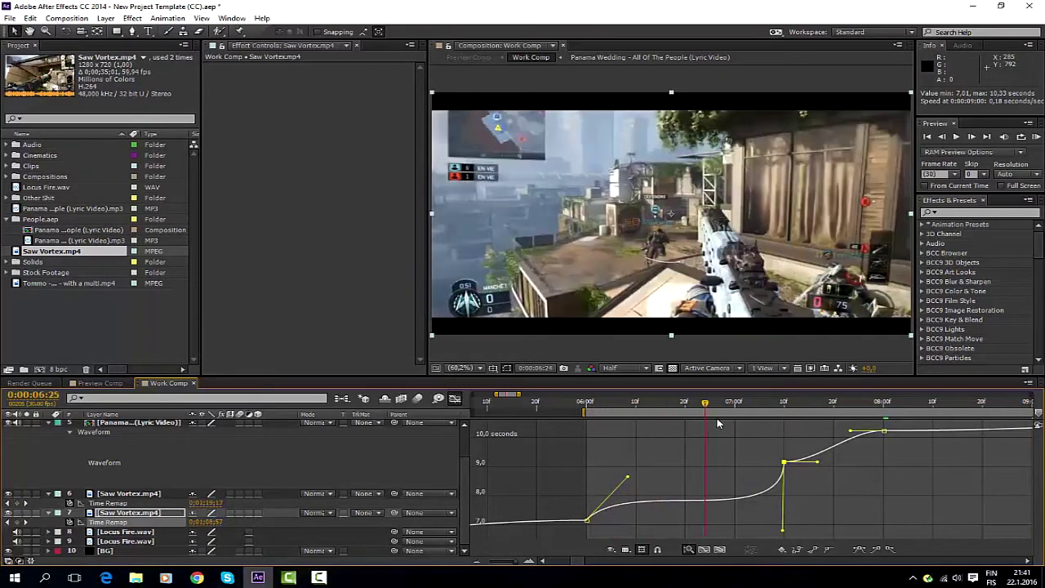
pyautogui.moveTo(719, 423); pyautogui.dragTo(814, 424)
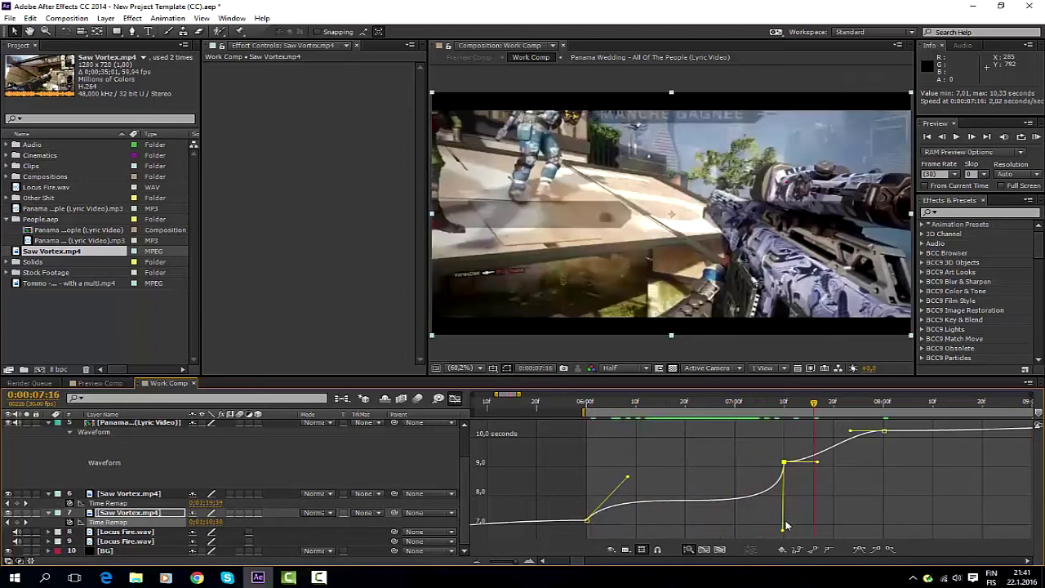
pyautogui.moveTo(775, 528); pyautogui.dragTo(729, 492)
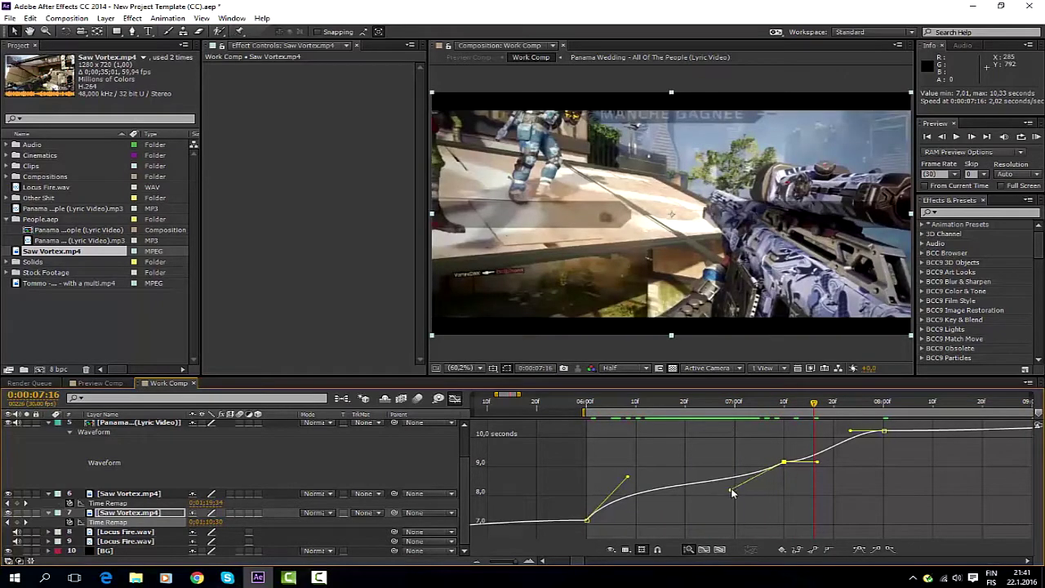
pyautogui.moveTo(628, 481); pyautogui.dragTo(646, 485)
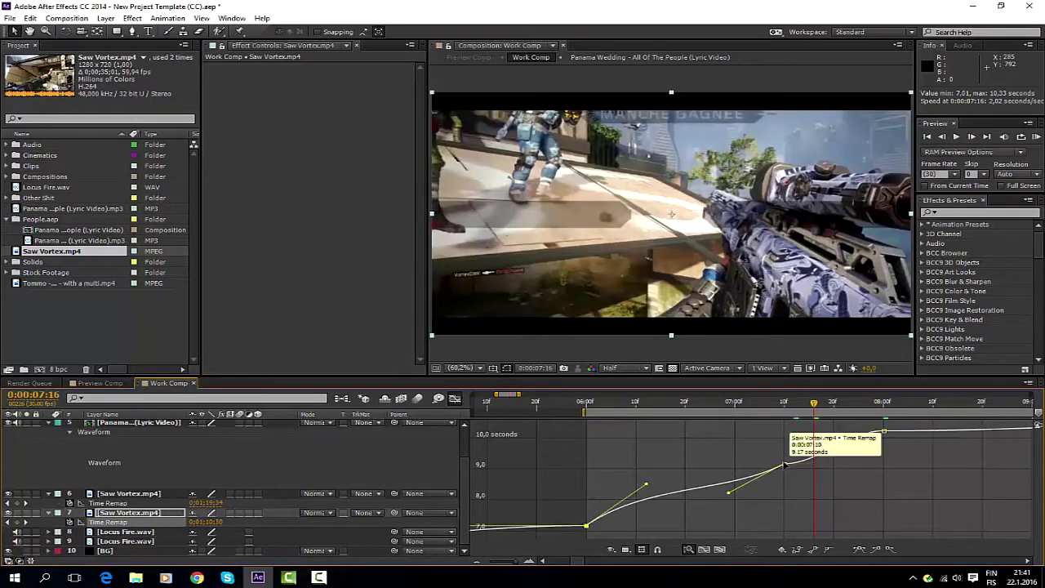
pyautogui.moveTo(817, 465)
pyautogui.mouseDown()
pyautogui.moveTo(814, 444)
pyautogui.moveTo(854, 448)
pyautogui.mouseUp()
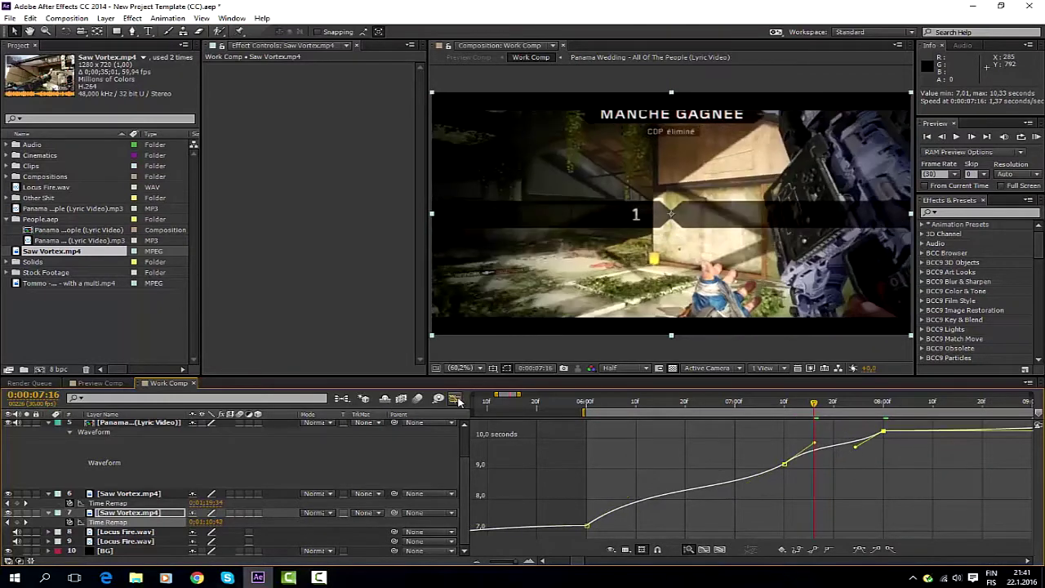
pyautogui.click(456, 400)
# Step: Play back the speed ramp from 6:28 to check its timing
pyautogui.moveTo(814, 403); pyautogui.dragTo(694, 406)
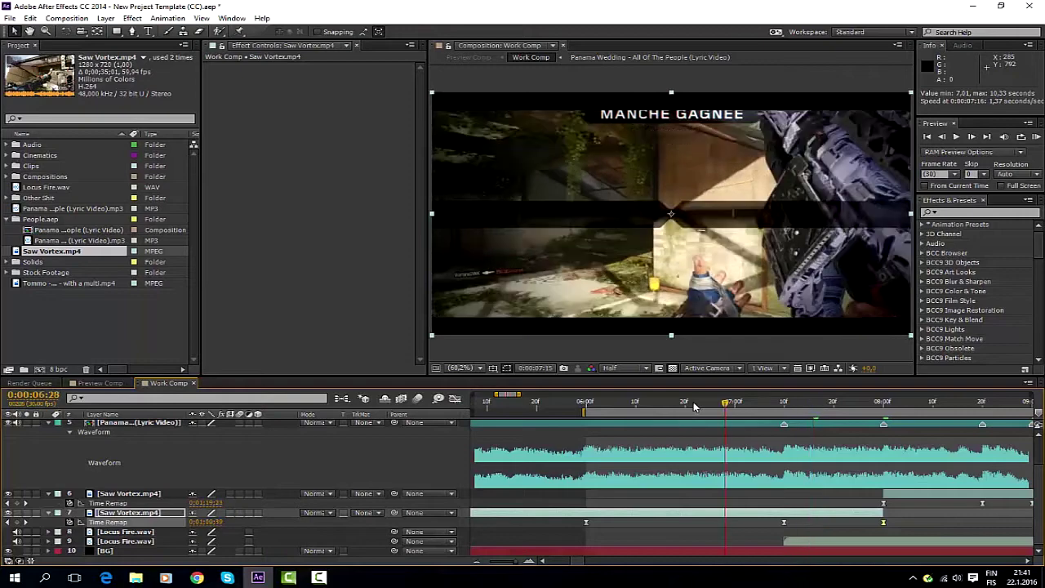
pyautogui.press('space')
pyautogui.press('space')
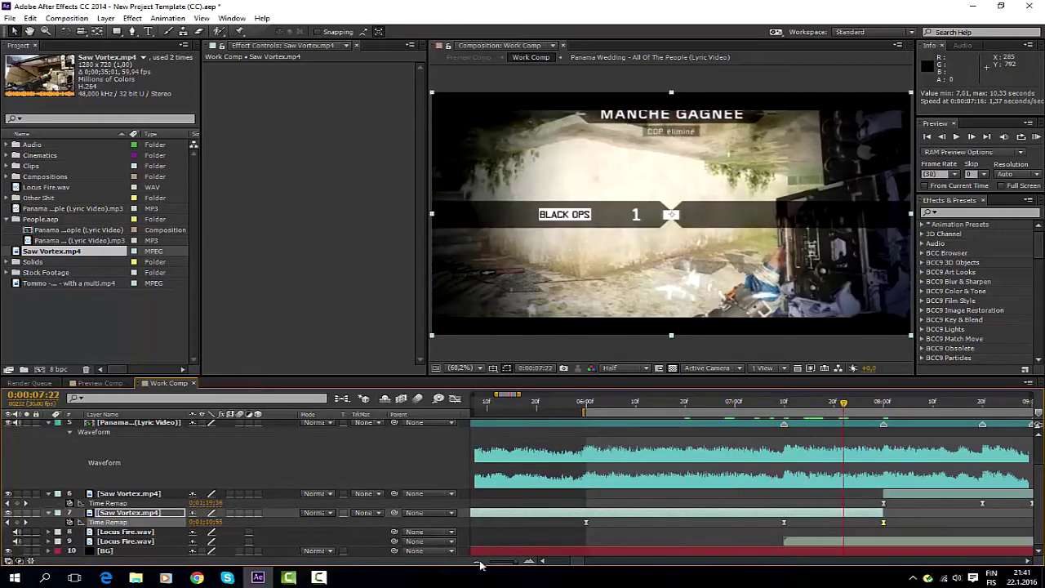
pyautogui.click(478, 563)
# Step: Reshape the upper layer's remap curve after 8:06 and ease into the 10-second keyframe
pyautogui.click(479, 562)
pyautogui.click(455, 399)
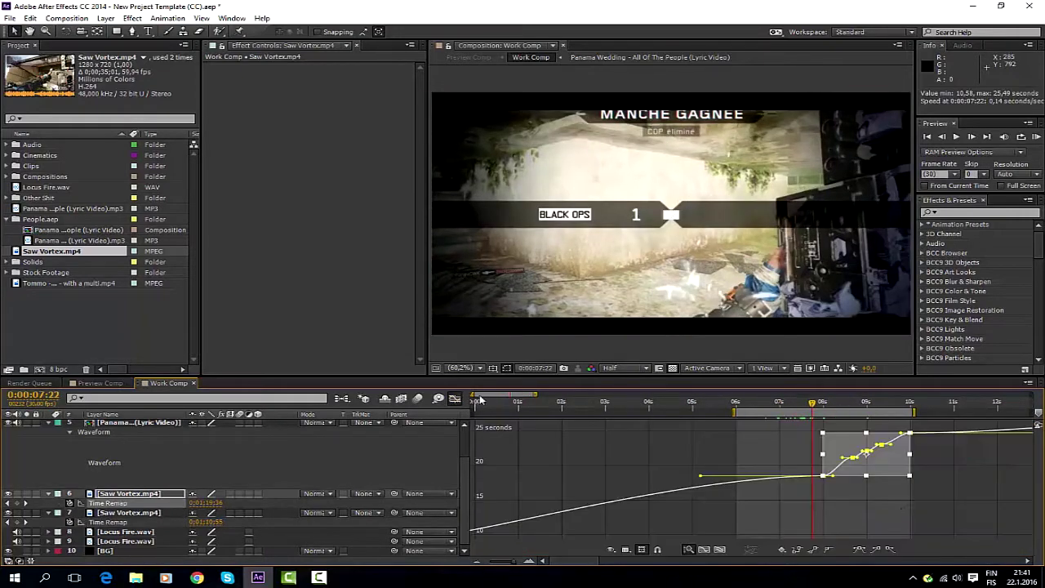
pyautogui.click(828, 401)
pyautogui.press('=')
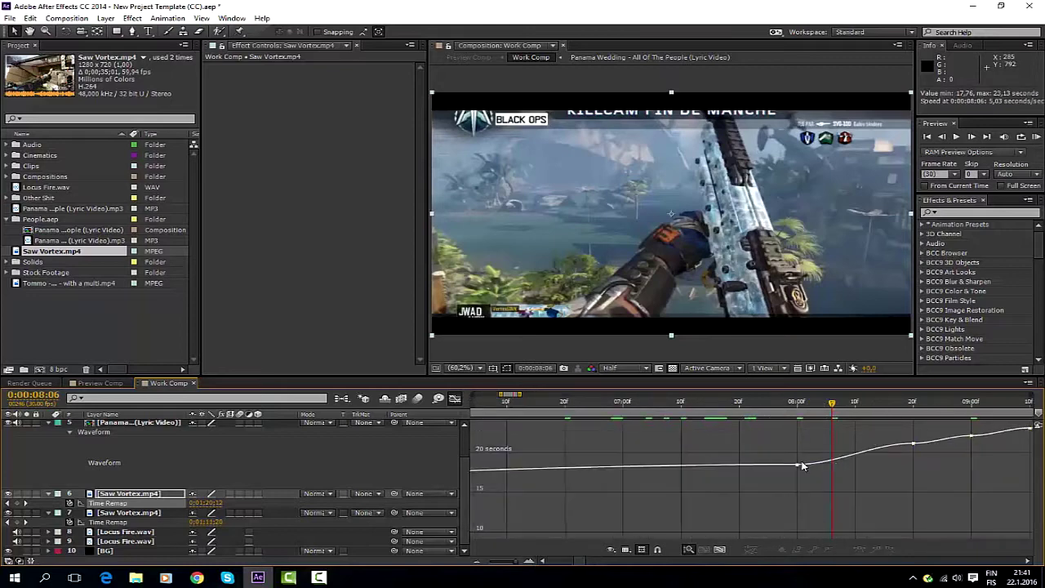
pyautogui.click(802, 466)
pyautogui.moveTo(828, 506)
pyautogui.mouseDown()
pyautogui.moveTo(922, 471)
pyautogui.moveTo(932, 452)
pyautogui.moveTo(955, 457)
pyautogui.mouseUp()
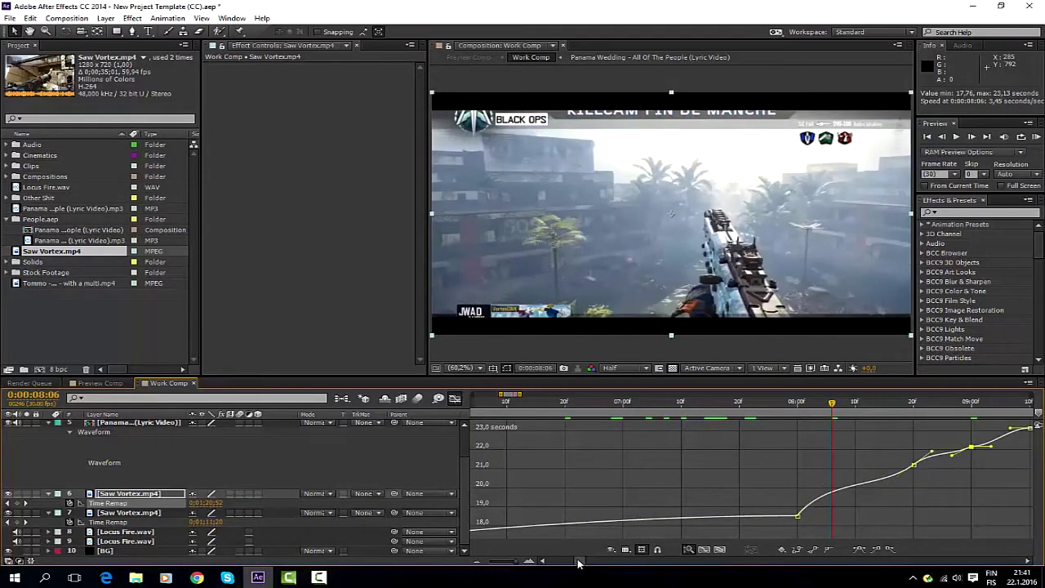
pyautogui.moveTo(578, 564); pyautogui.dragTo(585, 563)
pyautogui.click(754, 456)
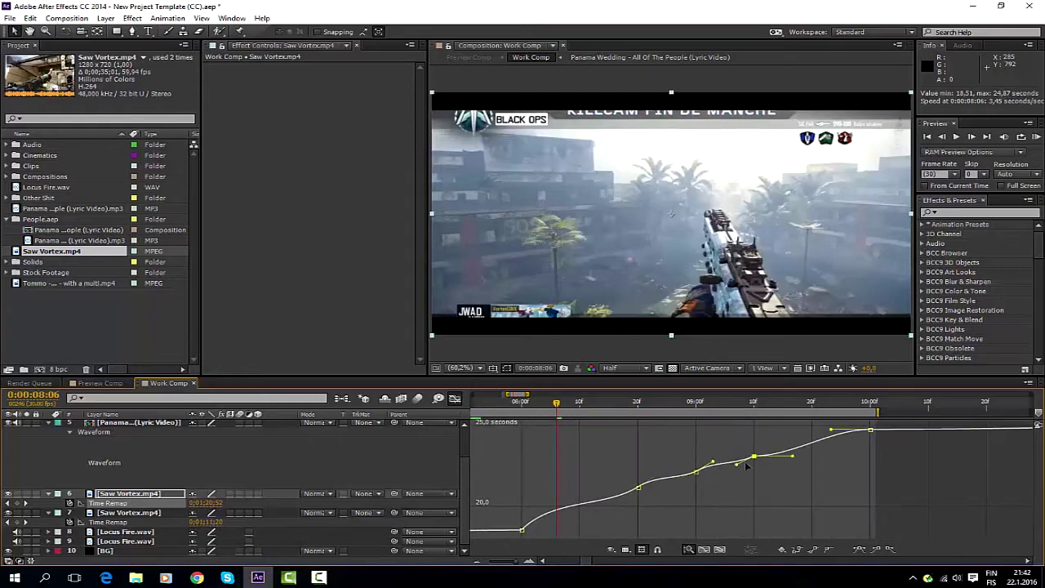
pyautogui.moveTo(793, 456)
pyautogui.mouseDown()
pyautogui.moveTo(786, 441)
pyautogui.moveTo(838, 443)
pyautogui.mouseUp()
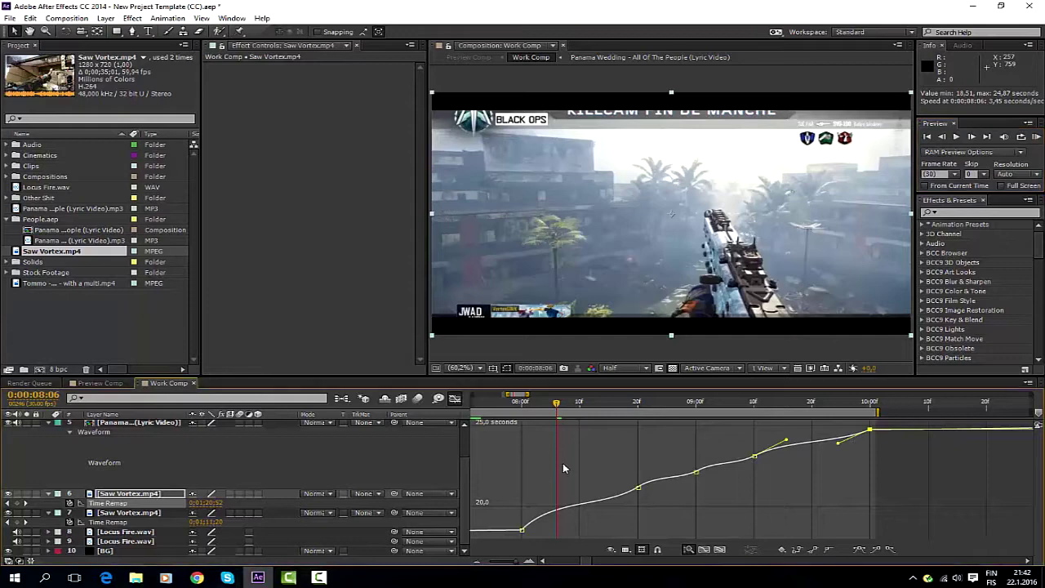
pyautogui.click(455, 399)
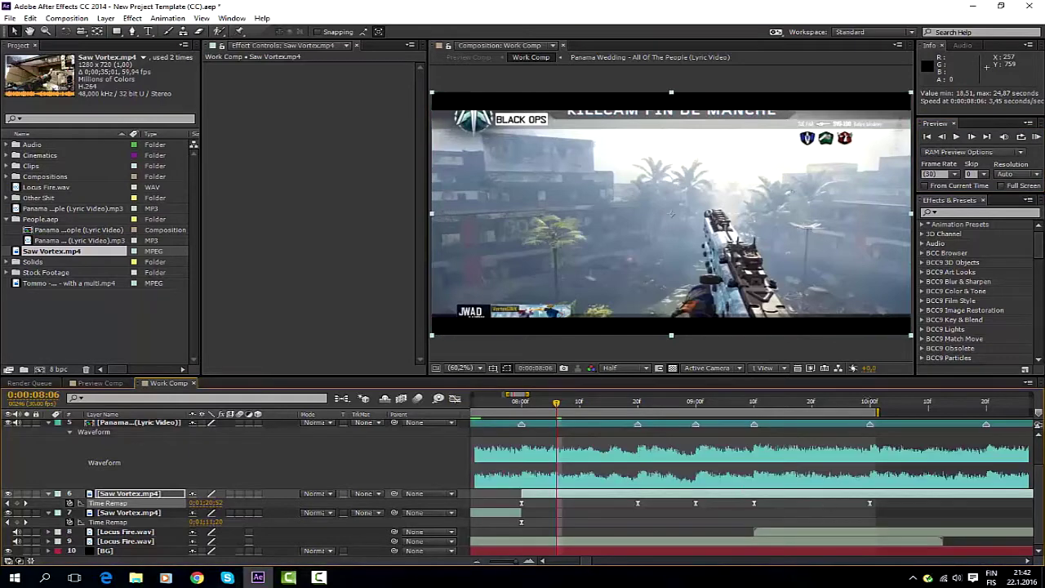
pyautogui.press('space')
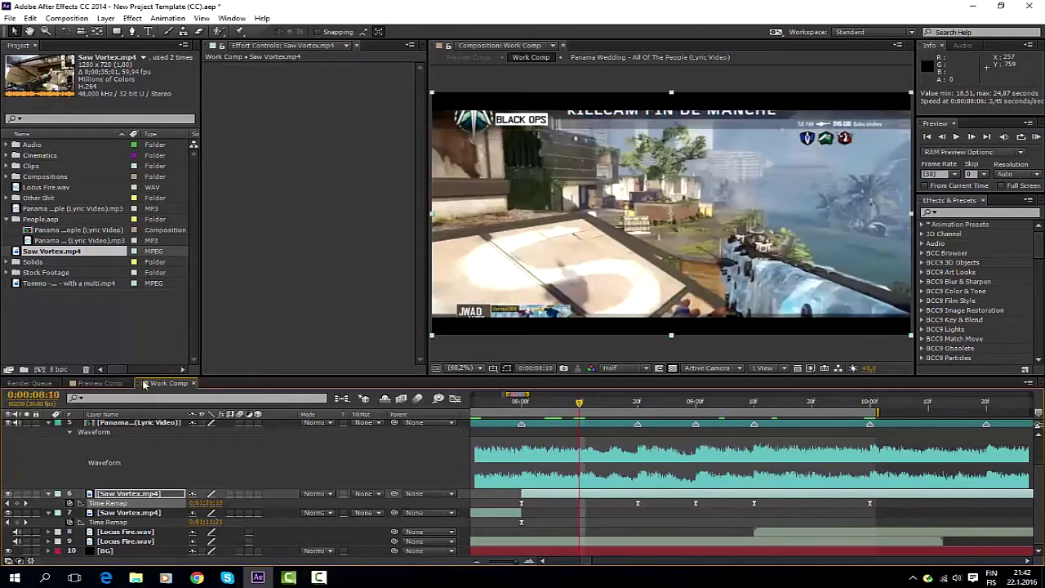
pyautogui.click(98, 383)
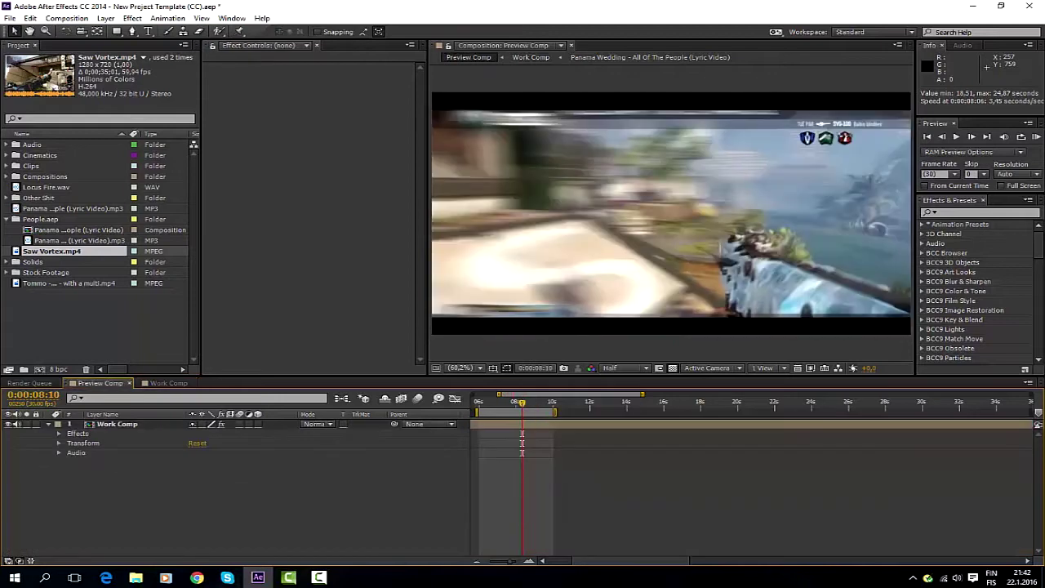
pyautogui.click(1036, 138)
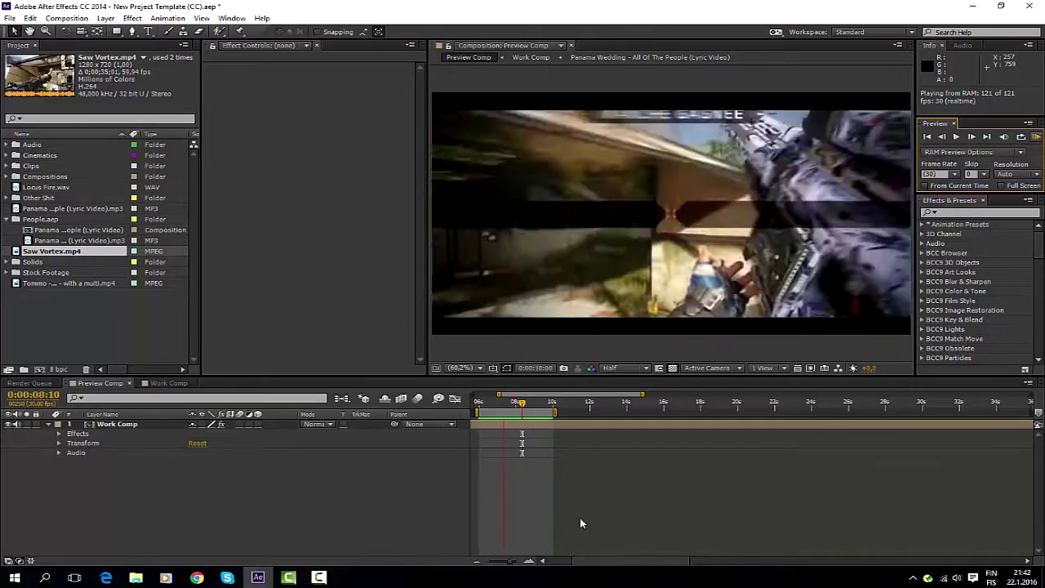
pyautogui.press('space')
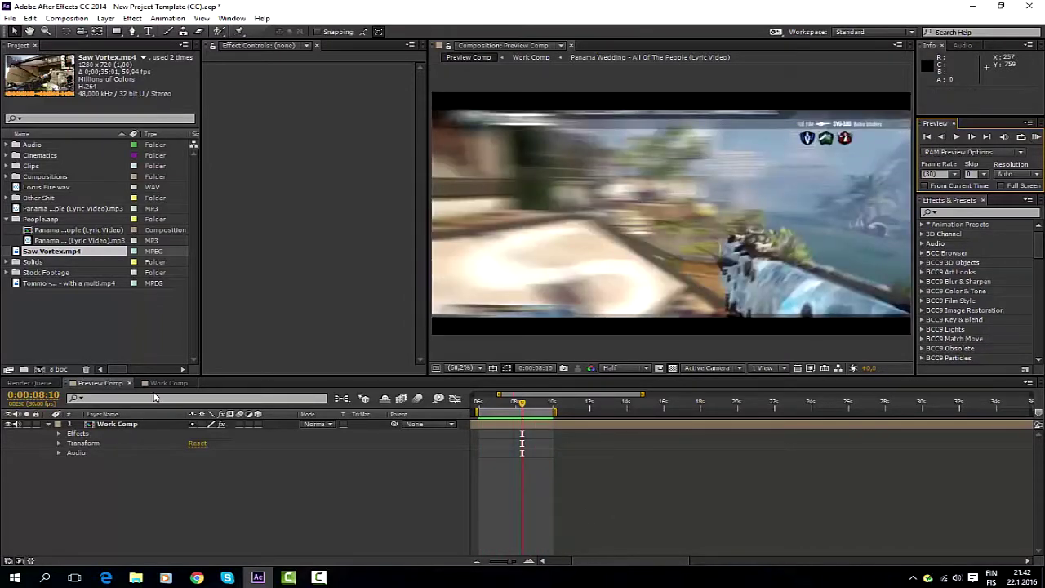
pyautogui.click(168, 383)
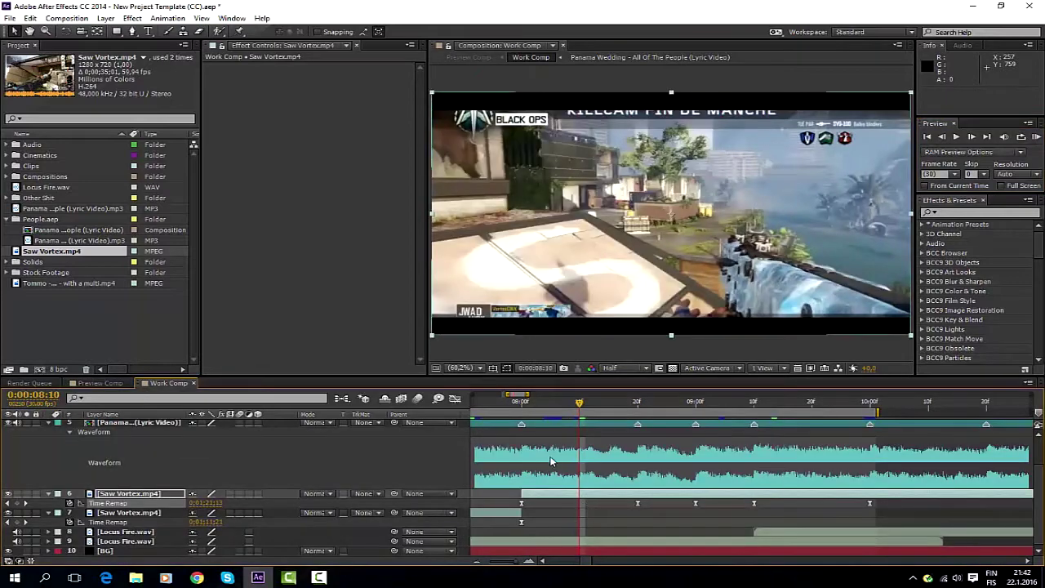
# Step: Delete both Saw Vortex layers from Work Comp
pyautogui.moveTo(577, 408); pyautogui.dragTo(638, 424)
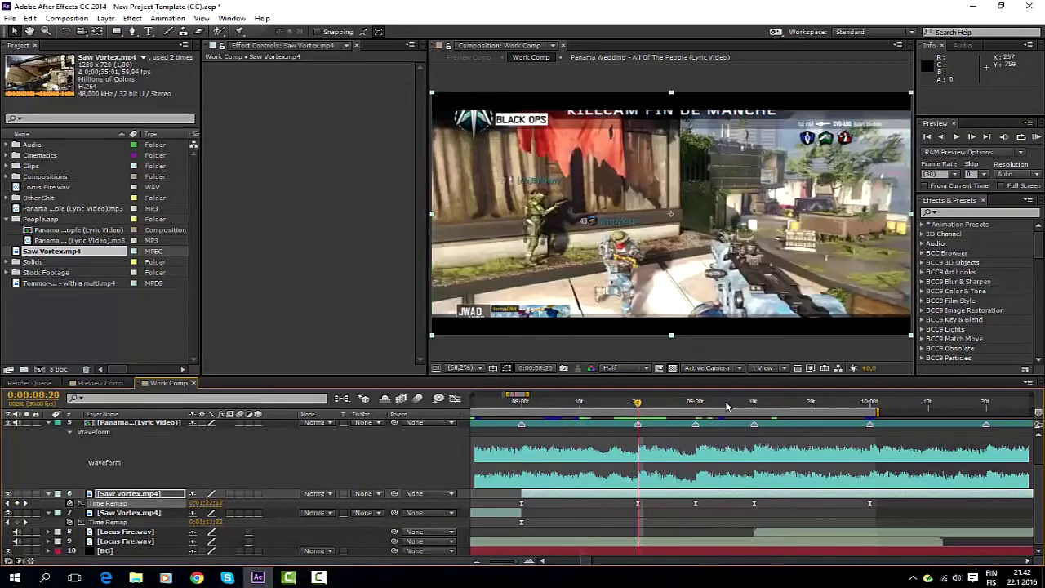
pyautogui.press('Delete')
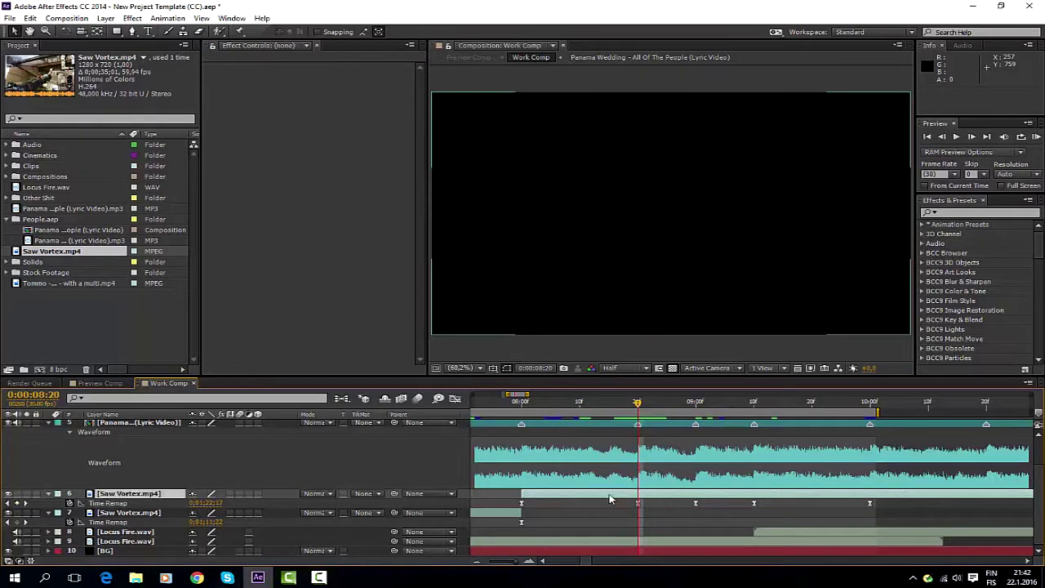
pyautogui.click(487, 512)
pyautogui.press('Delete')
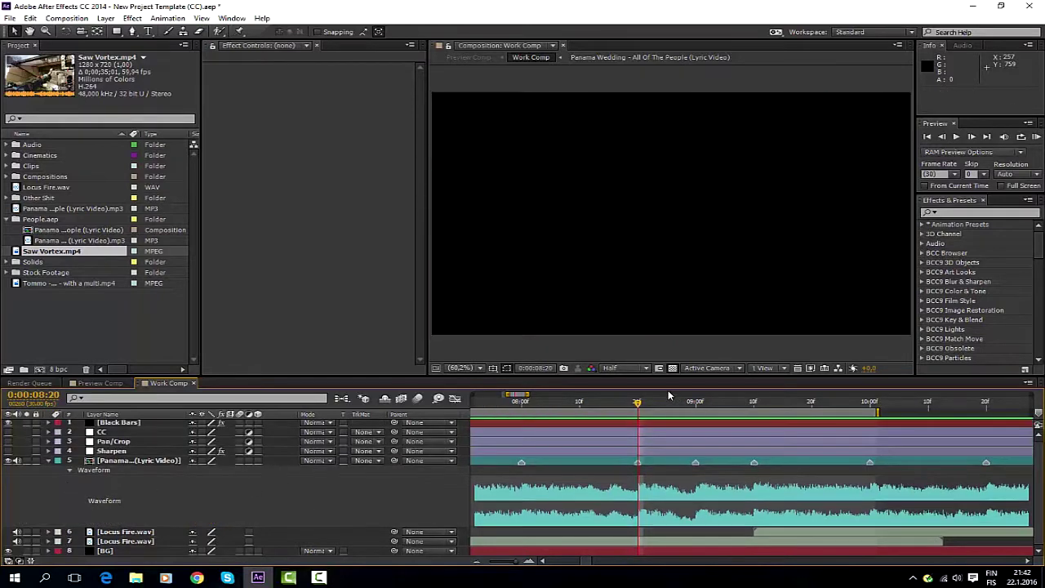
# Step: Paste another Locus Fire.wav starting at 8:20 and add the Tommo multi.mp4 clip
pyautogui.click(756, 545)
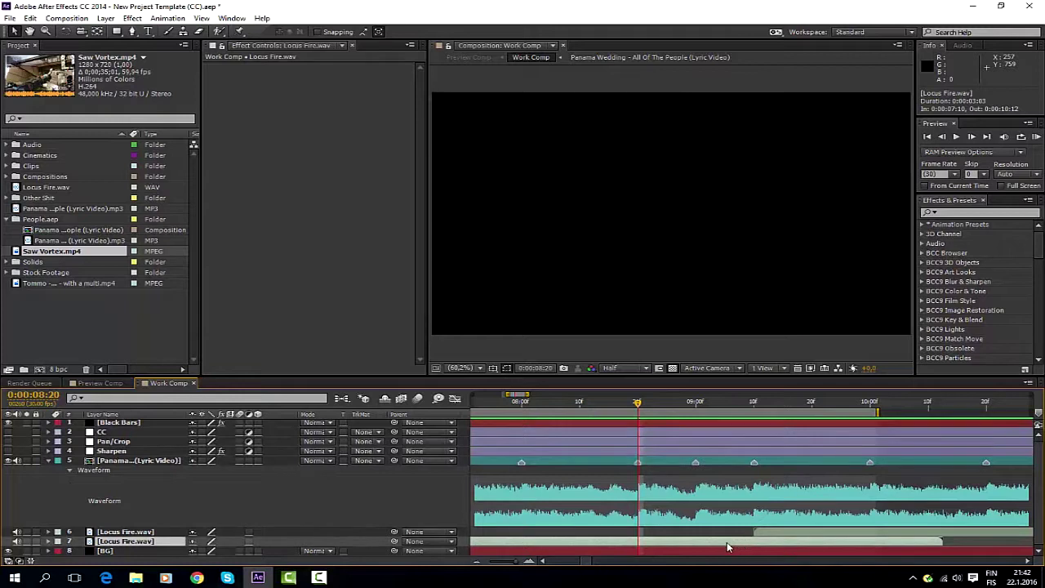
pyautogui.hotkey('ctrl', 'v')
pyautogui.moveTo(645, 548); pyautogui.dragTo(720, 552)
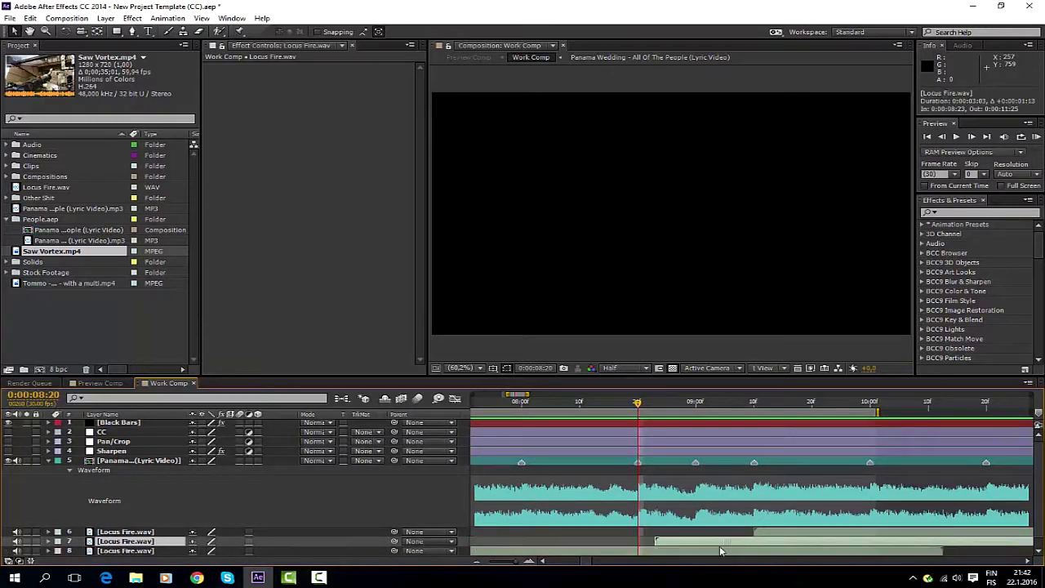
pyautogui.click(477, 564)
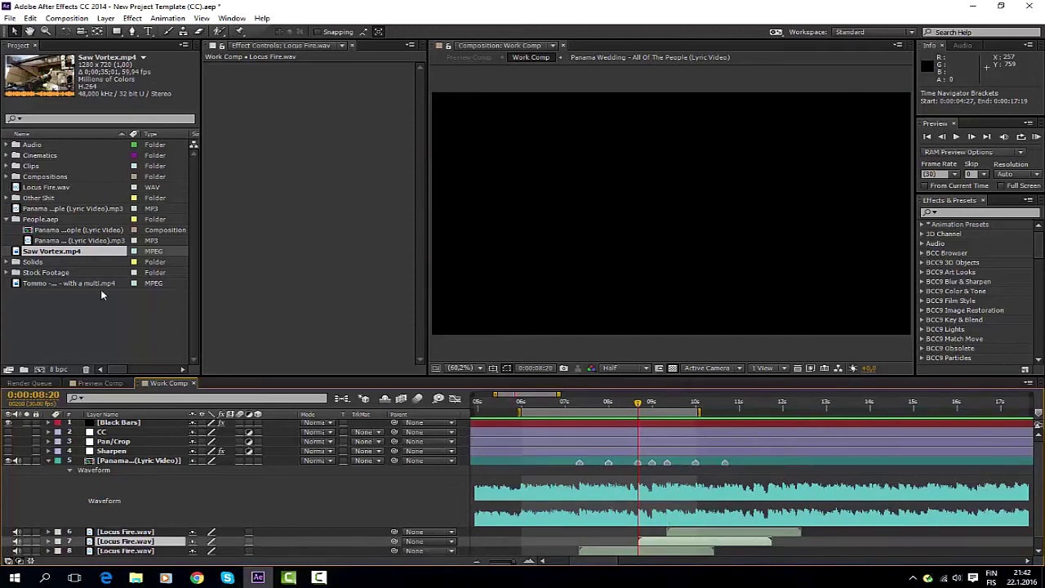
pyautogui.moveTo(66, 284)
pyautogui.mouseDown()
pyautogui.moveTo(529, 534)
pyautogui.moveTo(569, 535)
pyautogui.mouseUp()
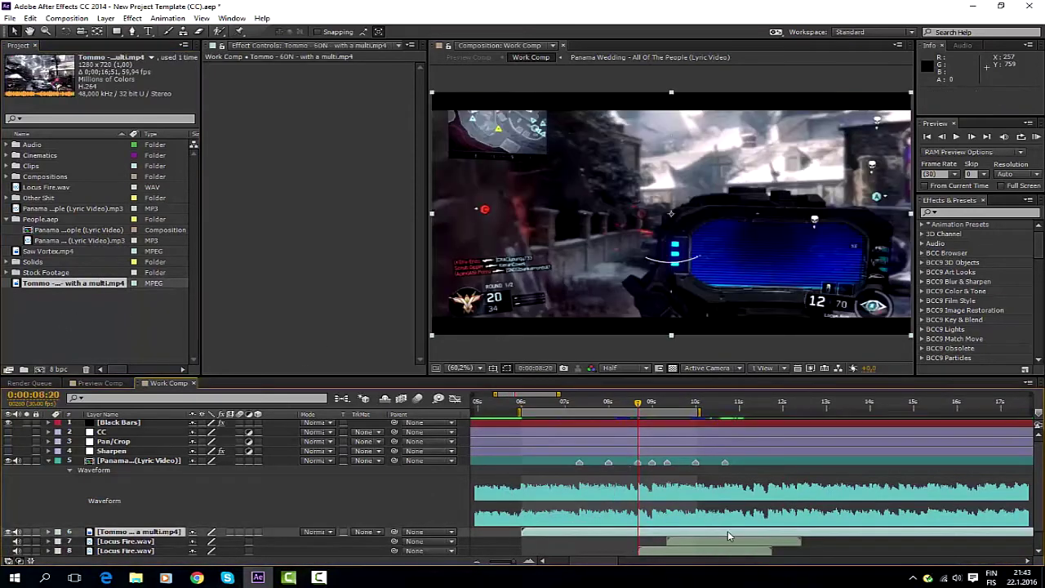
# Step: Slide the Tommo clip earlier to about 0:00:02:06 to match the music marker, and enable Time Remap
pyautogui.moveTo(716, 536); pyautogui.dragTo(639, 536)
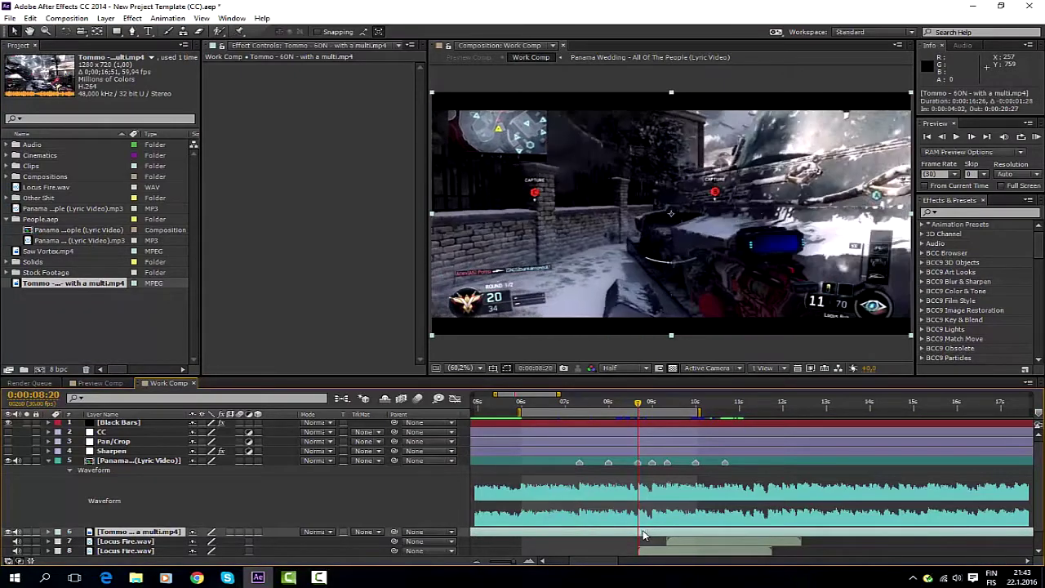
pyautogui.press('j')
pyautogui.press('j')
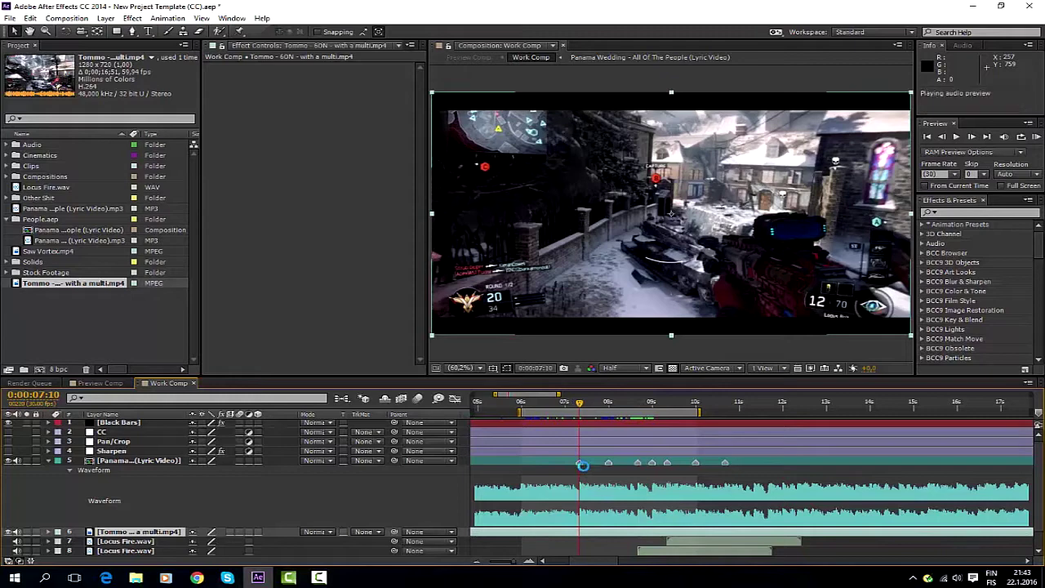
pyautogui.moveTo(647, 535); pyautogui.dragTo(602, 534)
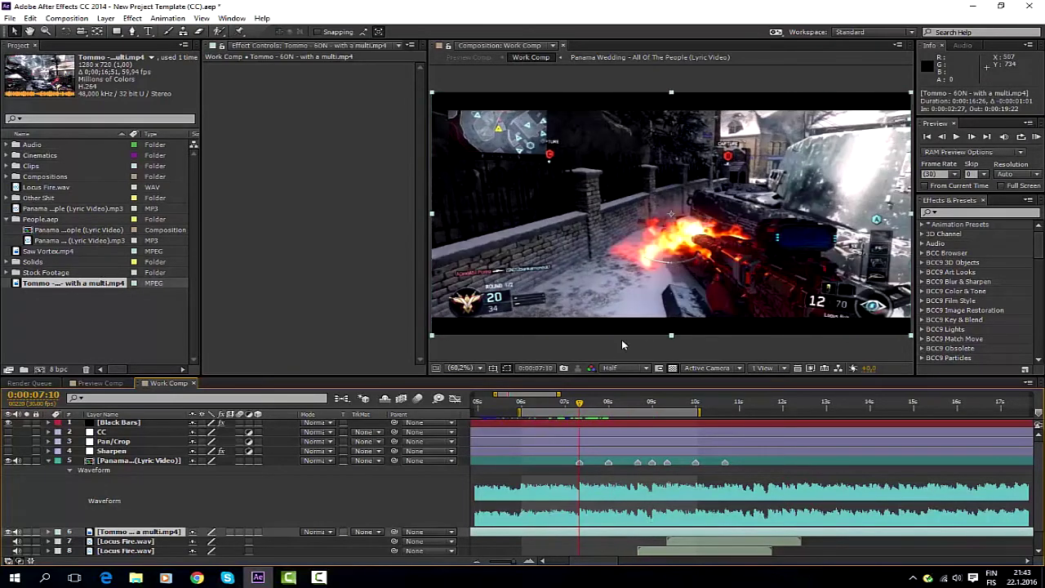
pyautogui.moveTo(645, 536); pyautogui.dragTo(614, 541)
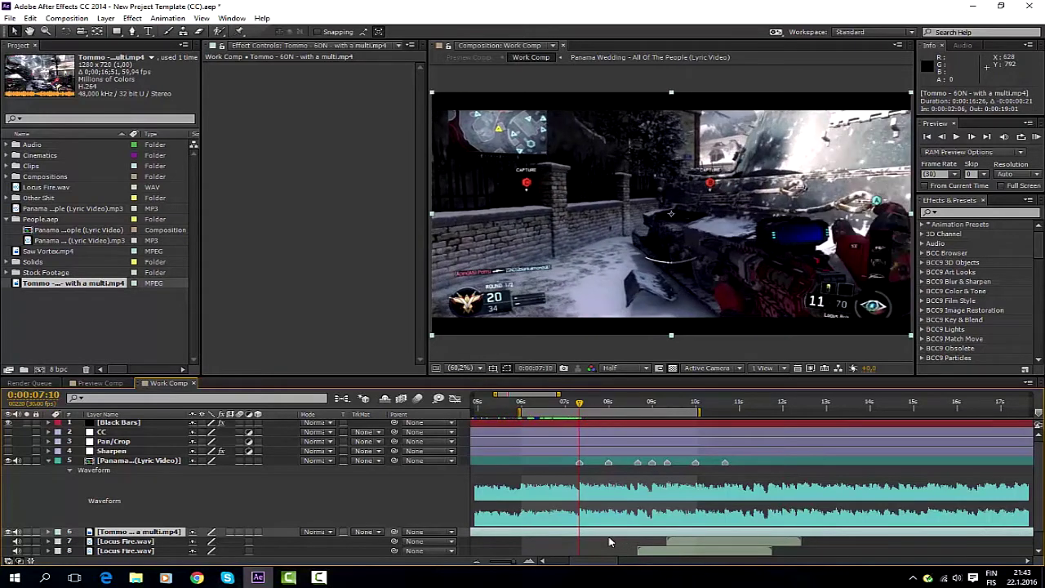
pyautogui.hotkey('ctrl', 'alt', 't')
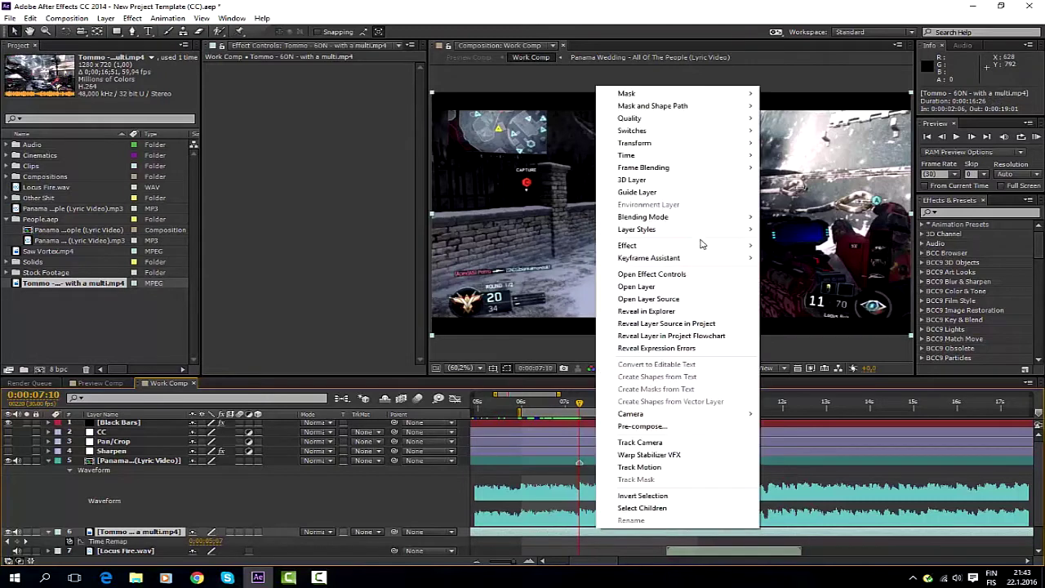
# Step: Verify Time Remapping on the Tommo layer and go to its end keyframe at 0:00:19:02
pyautogui.rightClick(600, 532)
pyautogui.moveTo(637, 156)
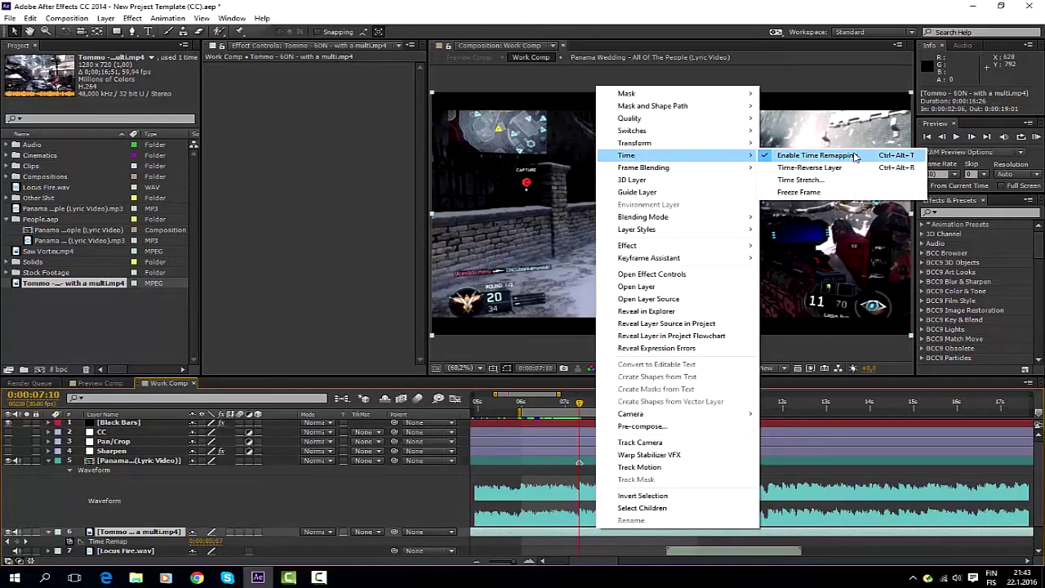
pyautogui.click(436, 294)
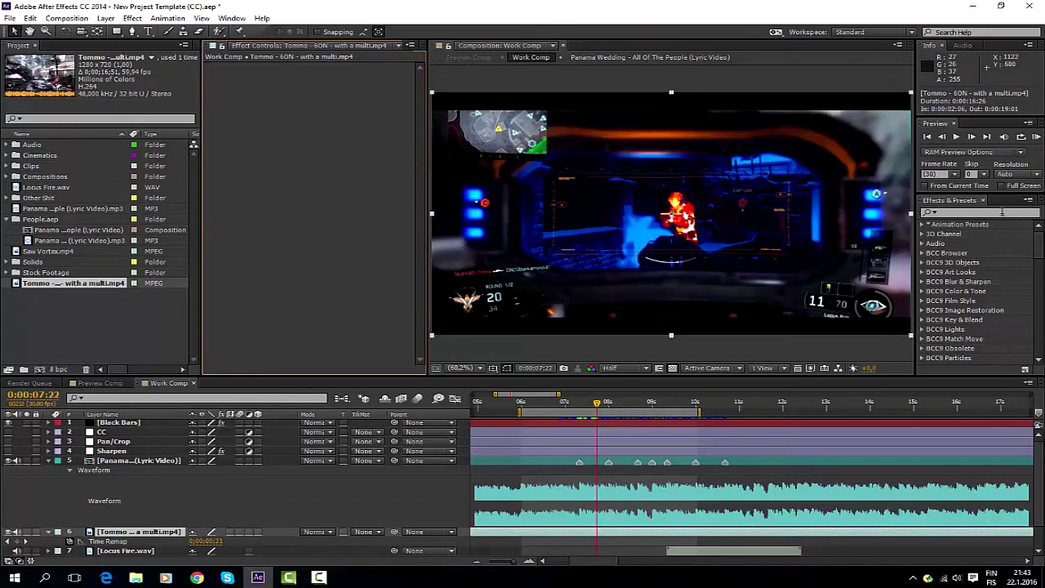
pyautogui.click(26, 542)
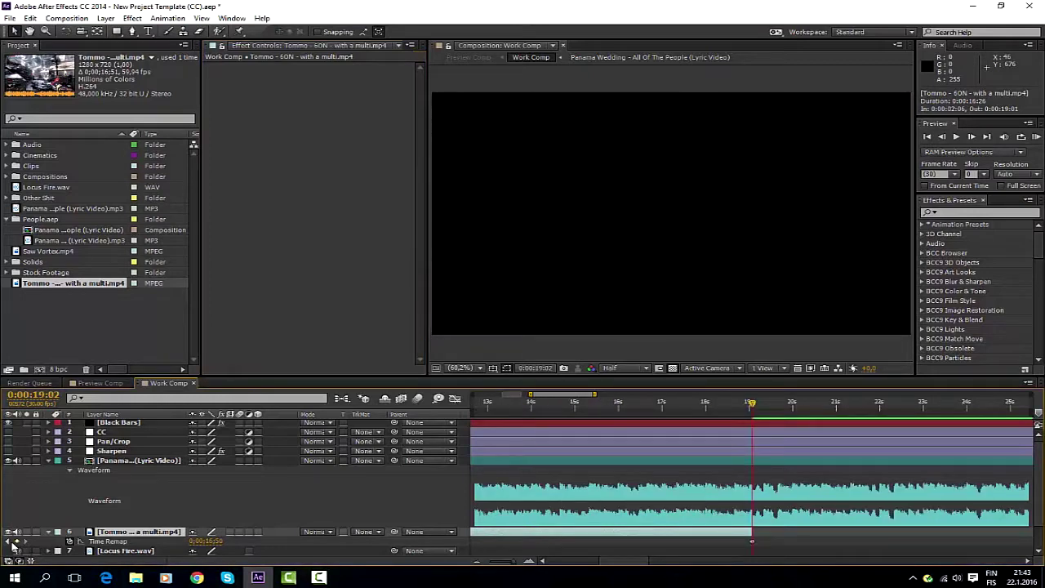
pyautogui.click(618, 430)
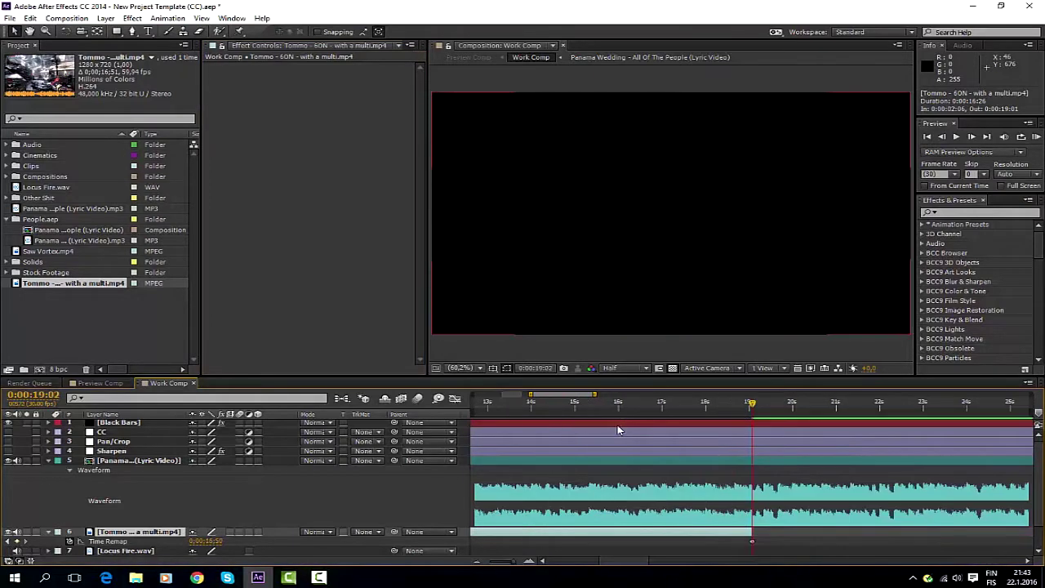
# Step: Add a Time Remap keyframe, place it on the 0:00:07:10 marker, and play back to check timing
pyautogui.press('KP_0')
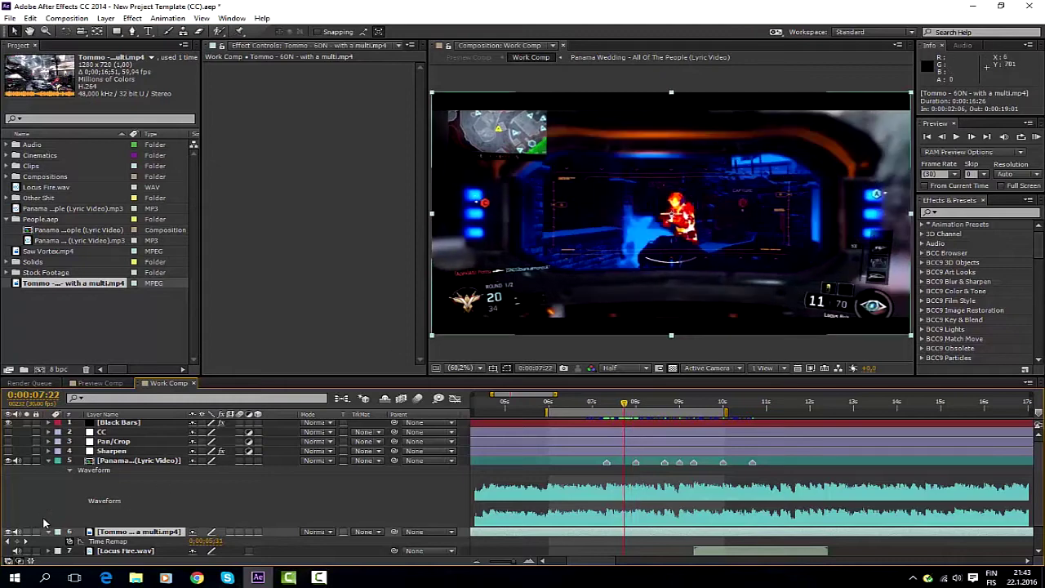
pyautogui.click(19, 541)
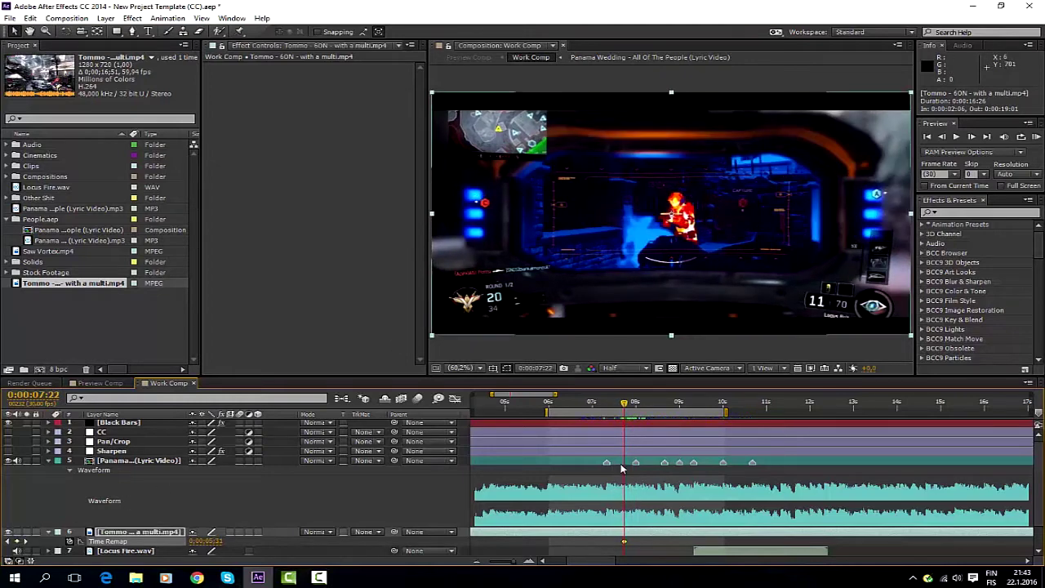
pyautogui.press('j')
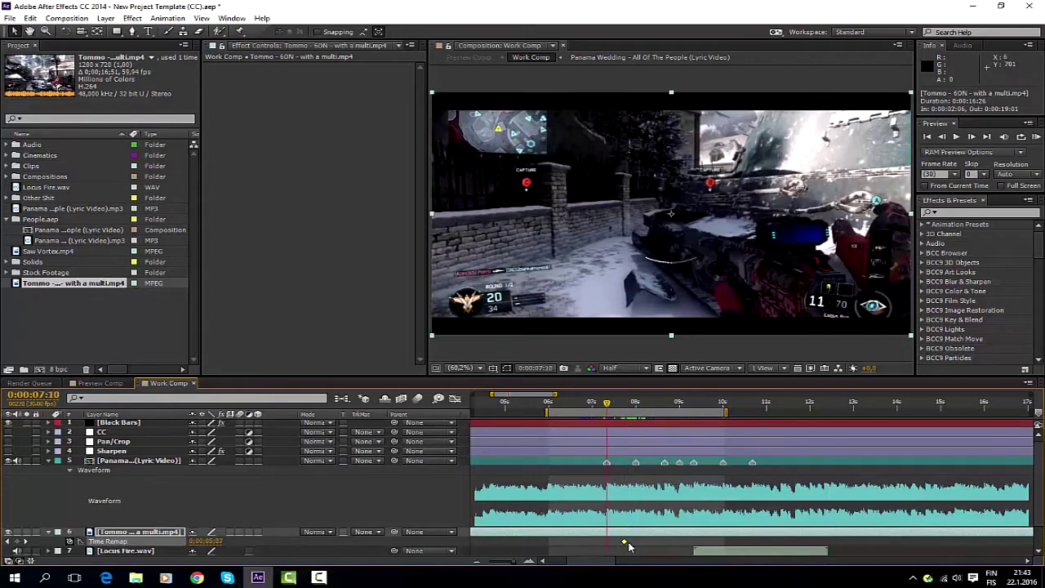
pyautogui.moveTo(624, 545); pyautogui.dragTo(608, 549)
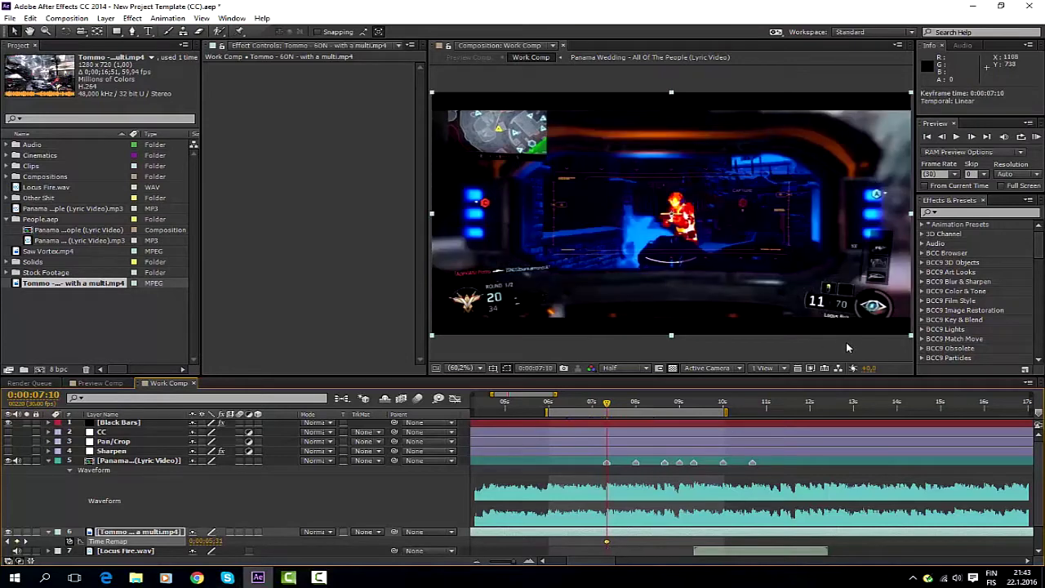
pyautogui.press('space')
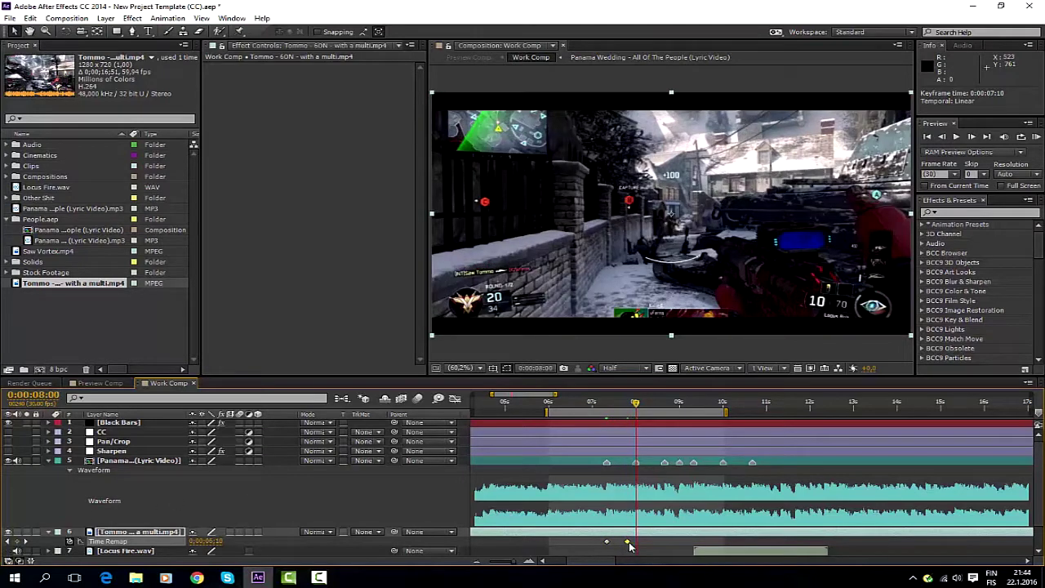
pyautogui.moveTo(630, 546); pyautogui.dragTo(635, 547)
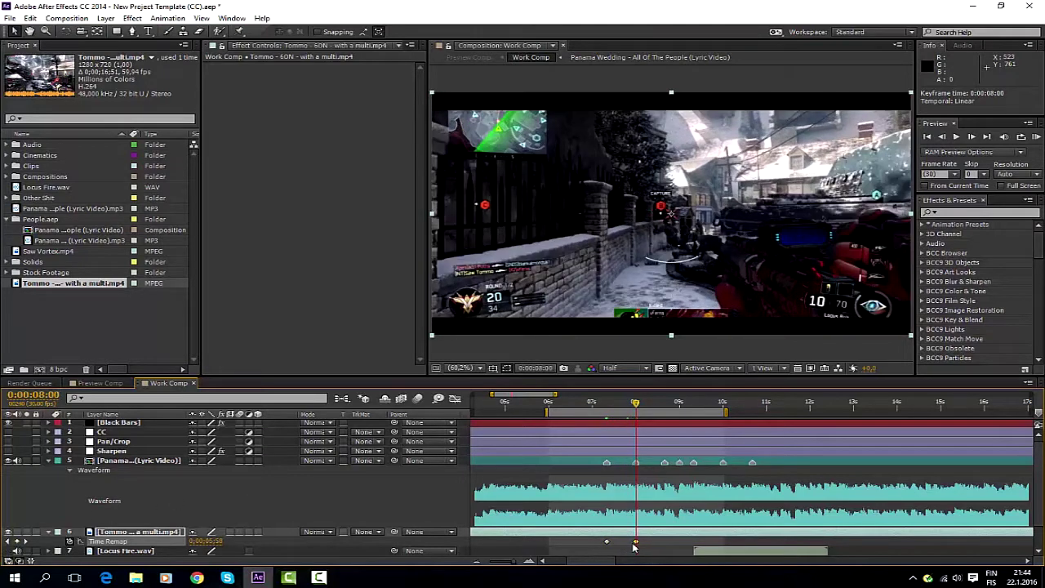
# Step: Add Time Remap keyframes at the music markers from 0:00:08:20 through 0:00:10:00
pyautogui.click(636, 404)
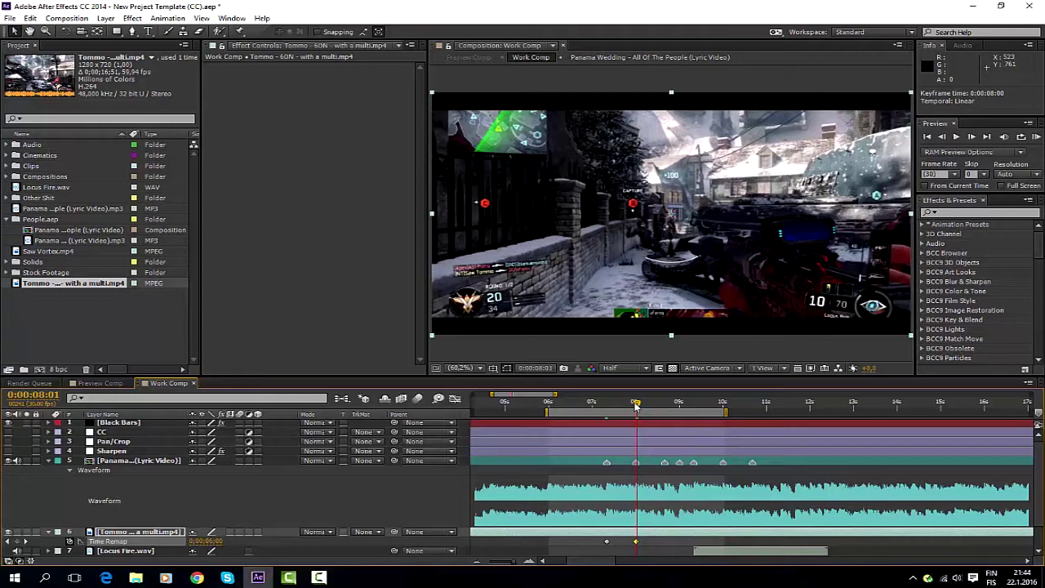
pyautogui.moveTo(637, 404)
pyautogui.mouseDown()
pyautogui.moveTo(656, 404)
pyautogui.moveTo(661, 433)
pyautogui.mouseUp()
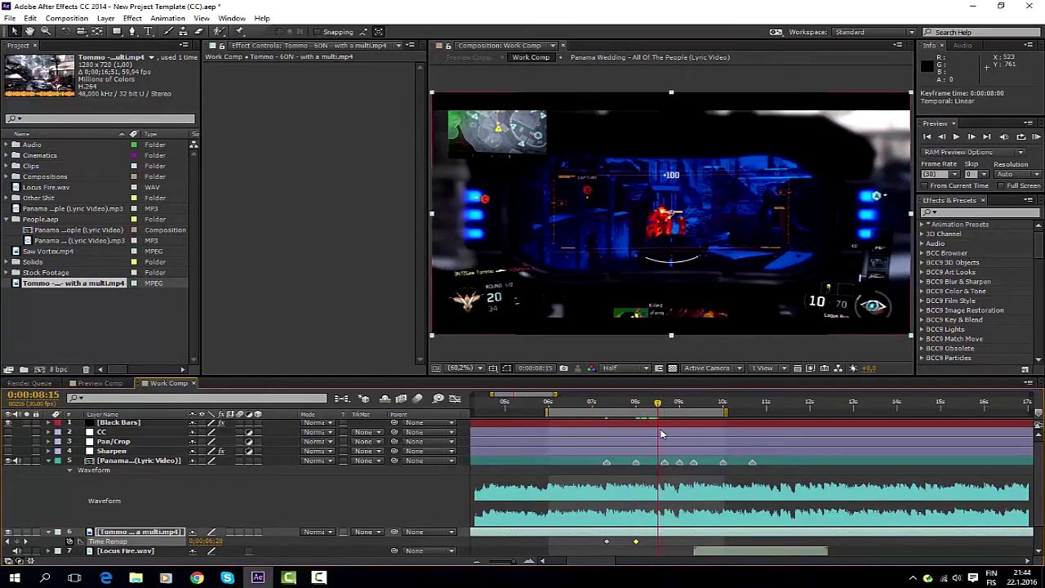
pyautogui.press('pagedown')
pyautogui.press('pagedown')
pyautogui.press('pagedown')
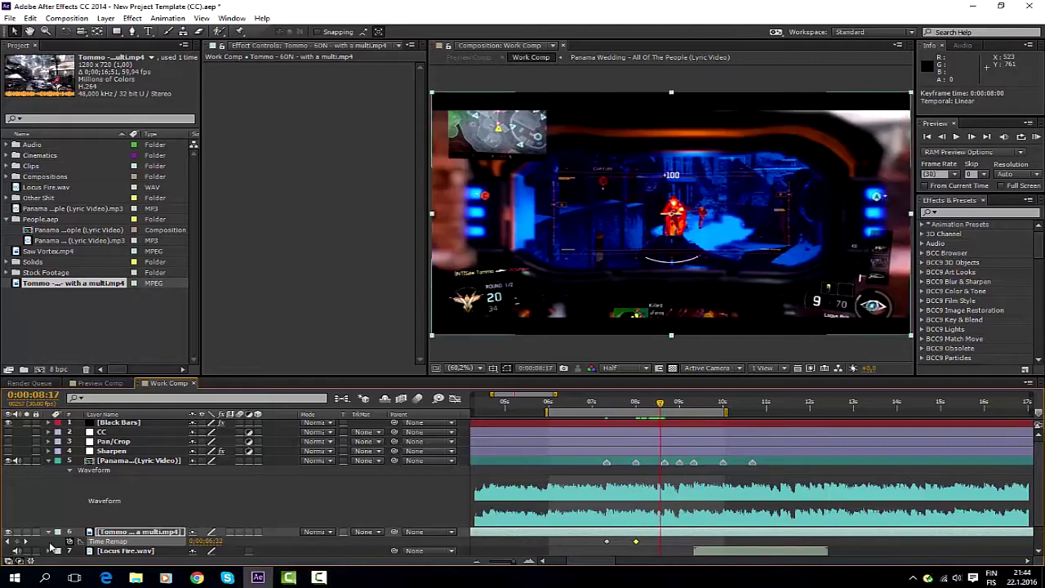
pyautogui.hotkey('shift', 'pagedown')
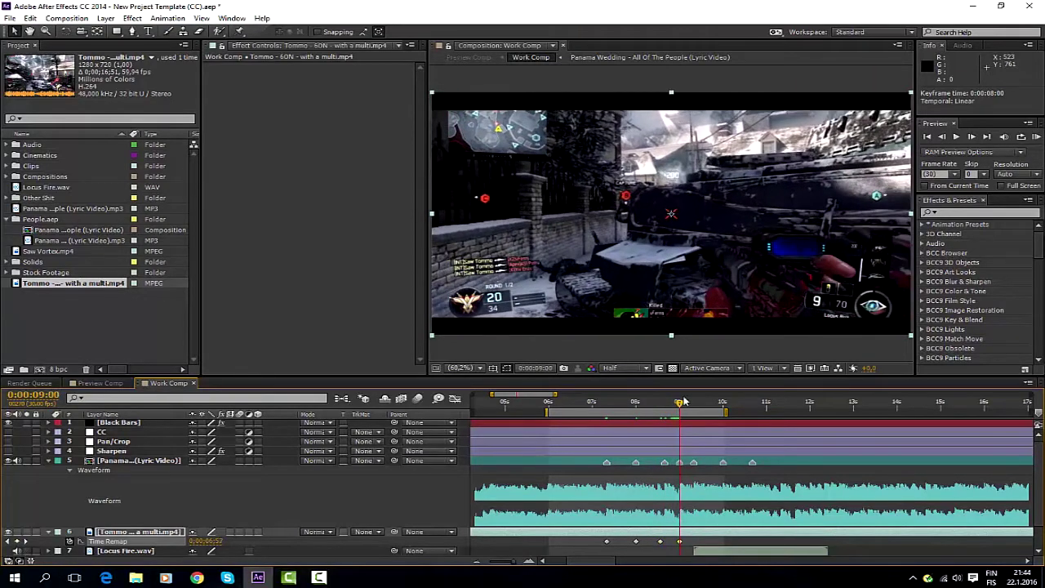
pyautogui.moveTo(685, 402); pyautogui.dragTo(712, 409)
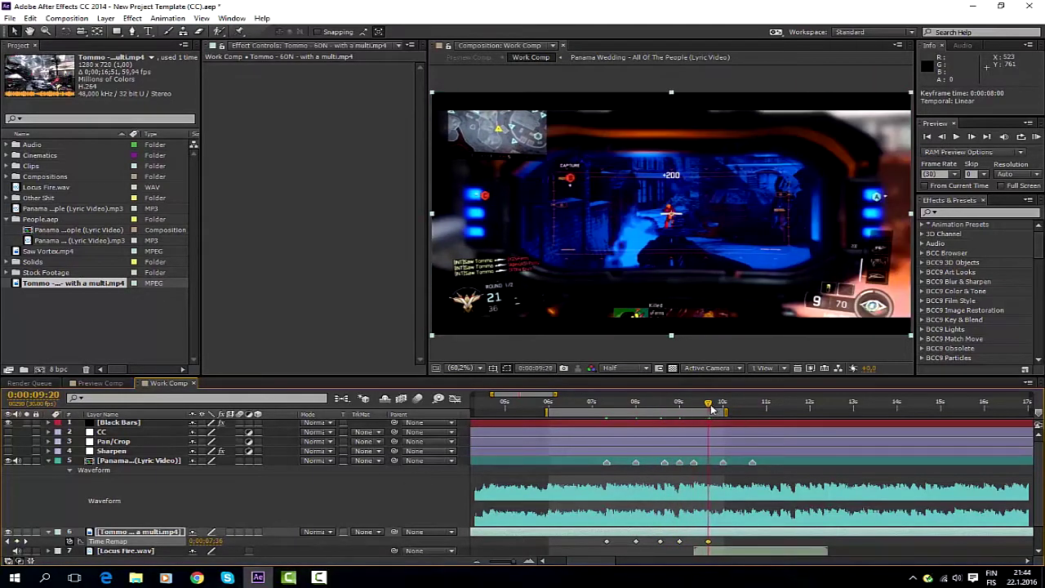
pyautogui.click(663, 544)
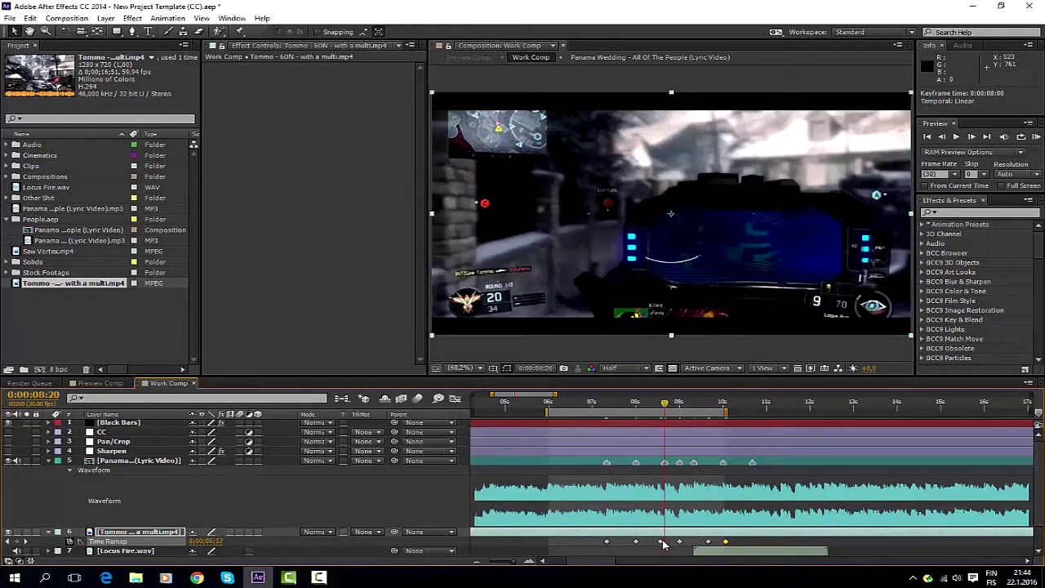
pyautogui.press('=')
pyautogui.click(896, 542)
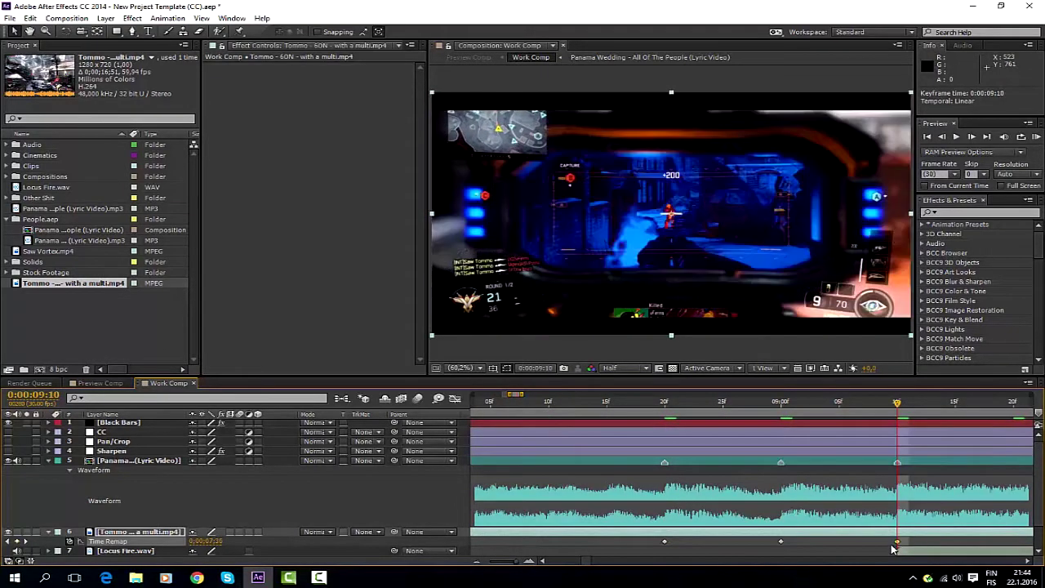
pyautogui.press('-')
pyautogui.press('k')
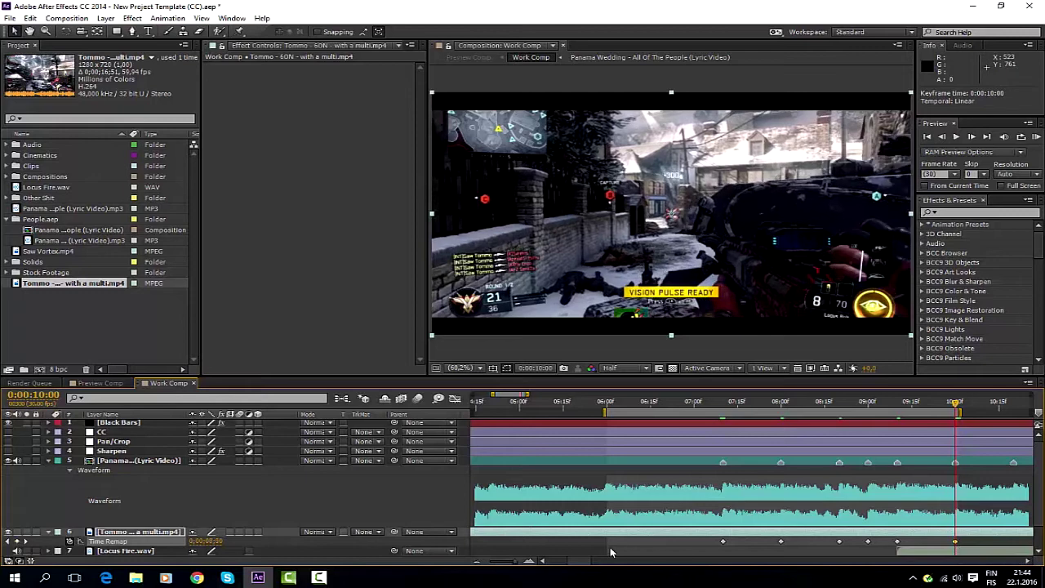
# Step: Add a Time Remap keyframe at 0:00:06:00 and select all the Time Remap keyframes
pyautogui.click(608, 406)
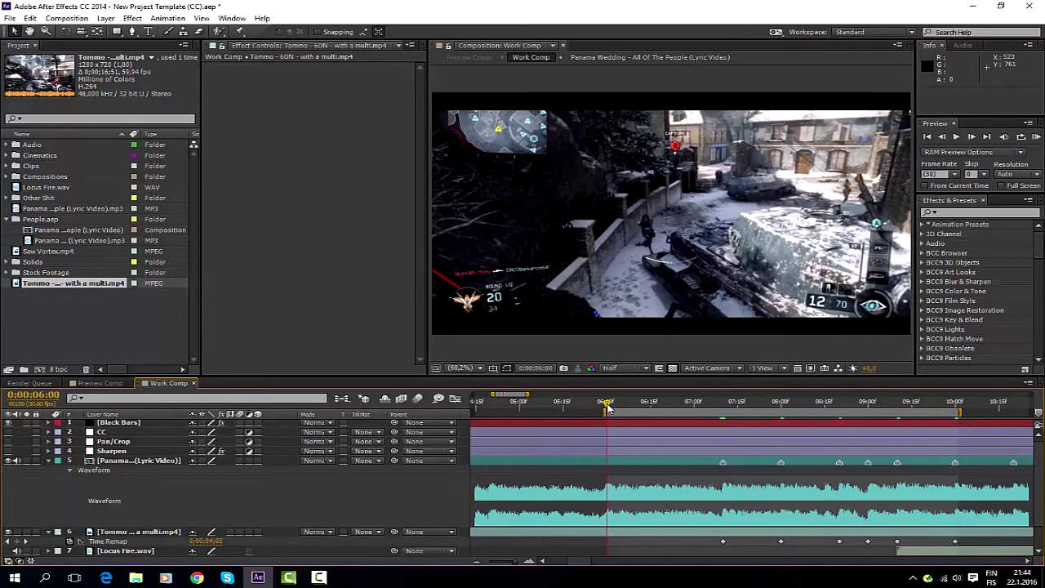
pyautogui.click(17, 542)
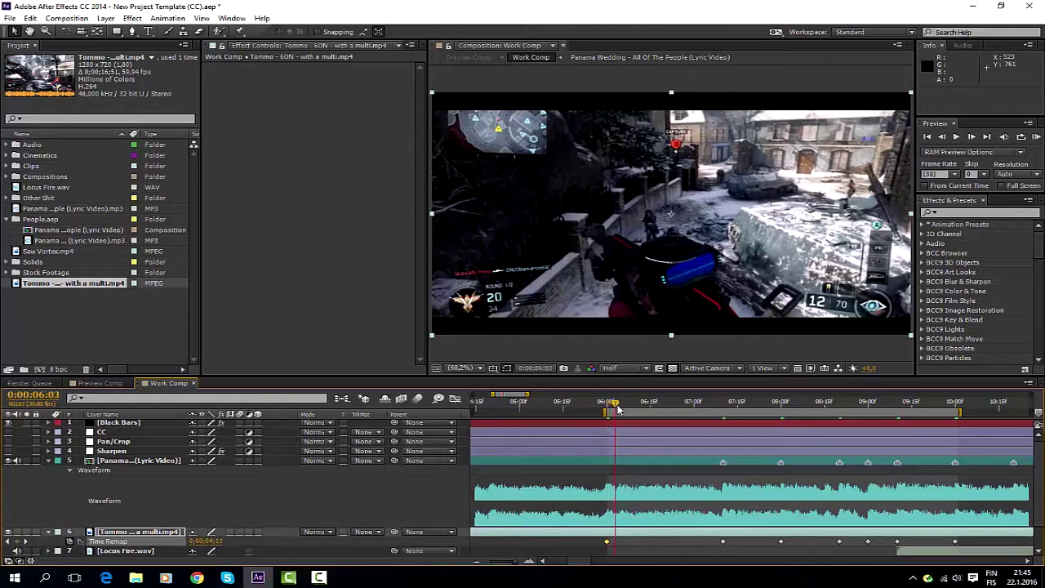
pyautogui.moveTo(606, 405); pyautogui.dragTo(618, 404)
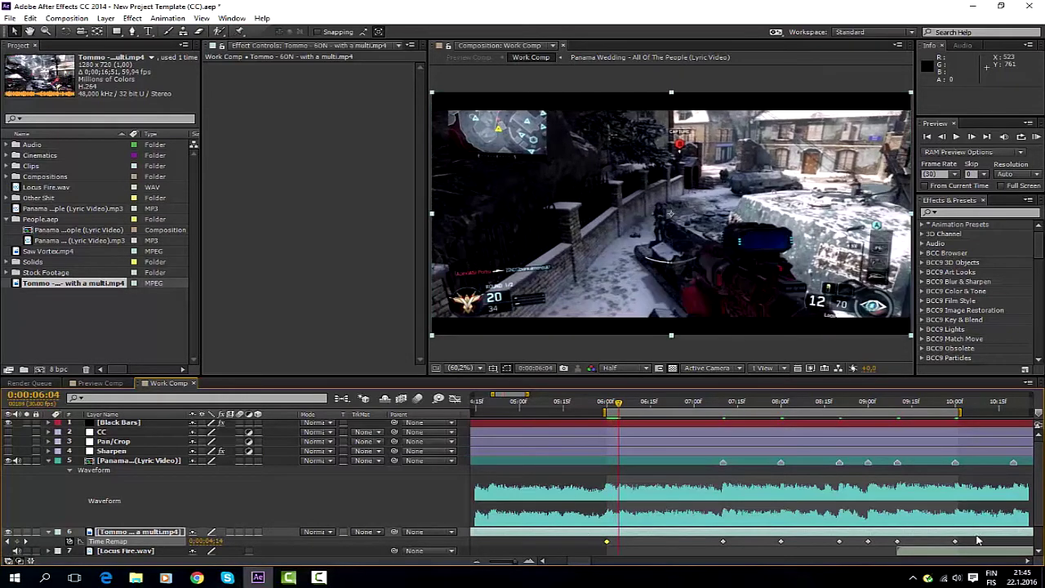
pyautogui.moveTo(979, 537); pyautogui.dragTo(587, 556)
pyautogui.rightClick(604, 544)
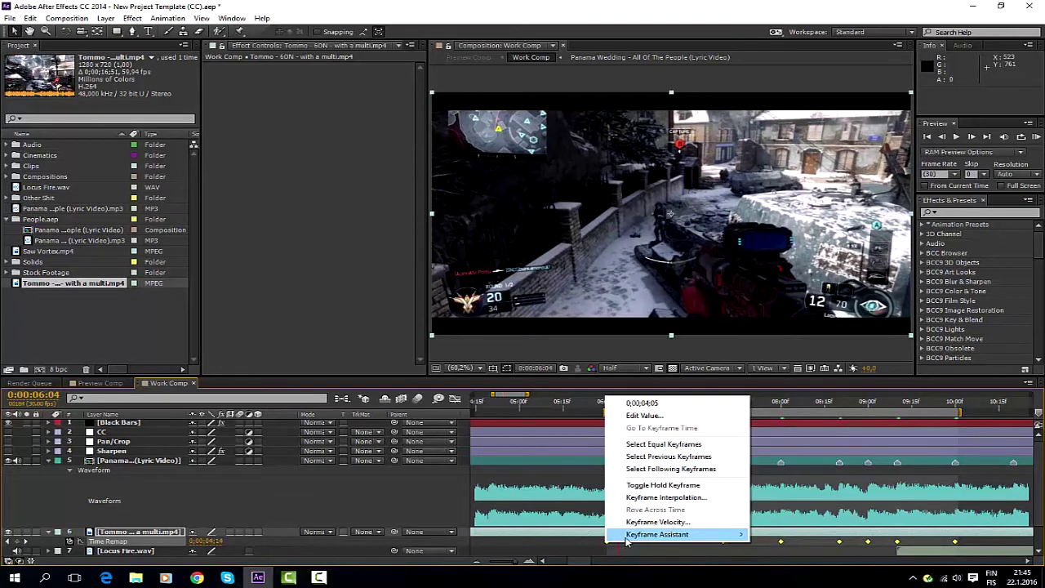
# Step: Apply Easy Ease to the selected Time Remap keyframes
pyautogui.moveTo(677, 534)
pyautogui.click(805, 461)
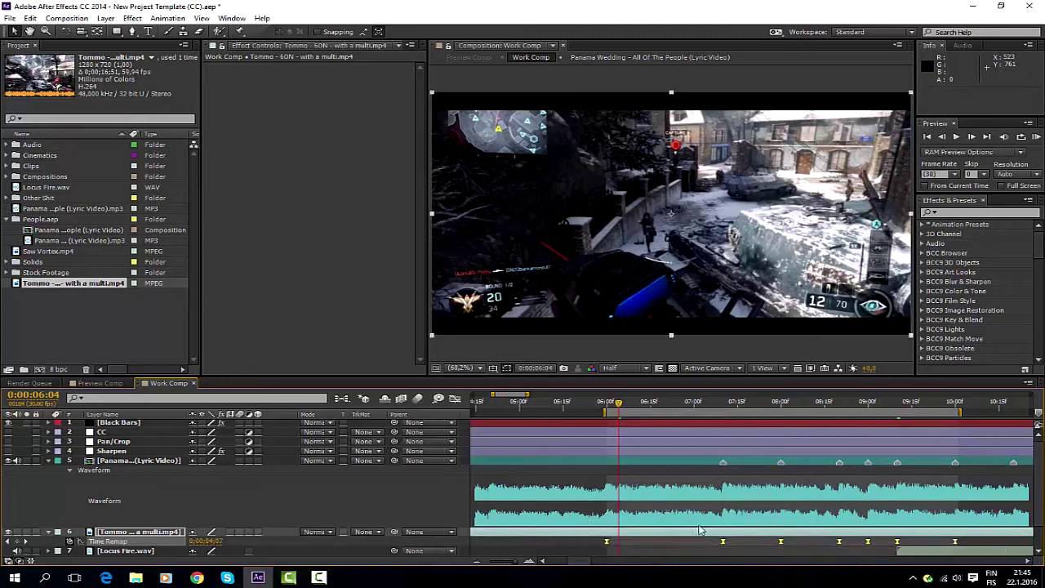
pyautogui.click(442, 426)
# Step: In the Graph Editor, steepen the speed curve leaving 0:00:06:00 and flatten it into the next keyframe
pyautogui.click(455, 400)
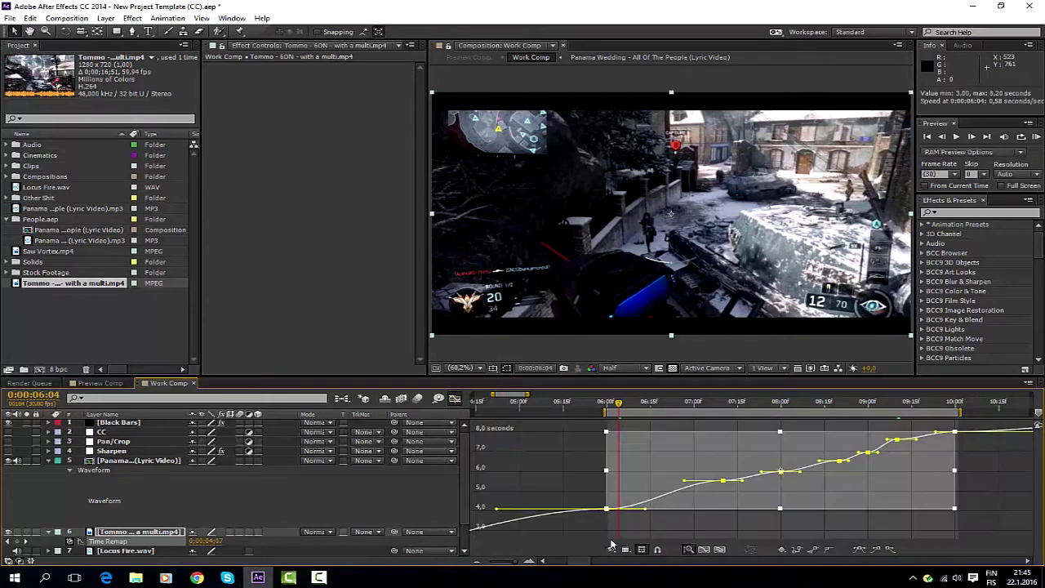
pyautogui.click(568, 479)
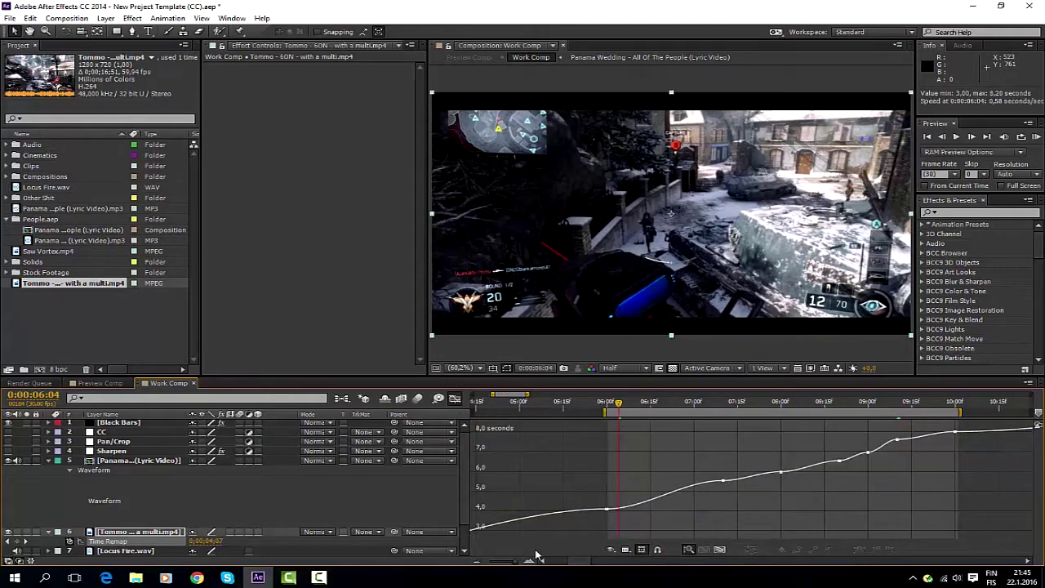
pyautogui.moveTo(532, 561); pyautogui.dragTo(563, 556)
pyautogui.click(571, 528)
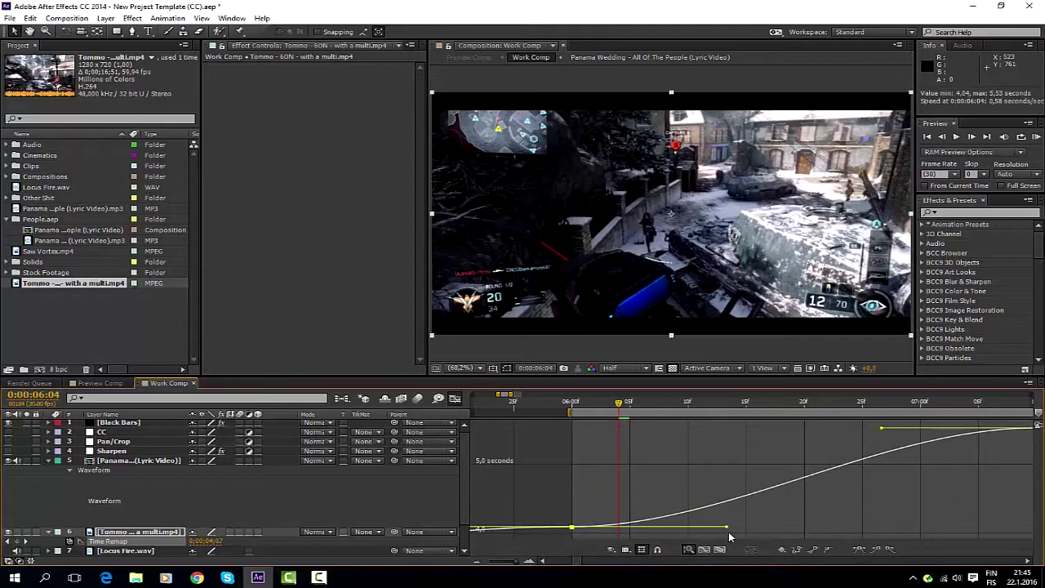
pyautogui.moveTo(726, 526); pyautogui.dragTo(721, 450)
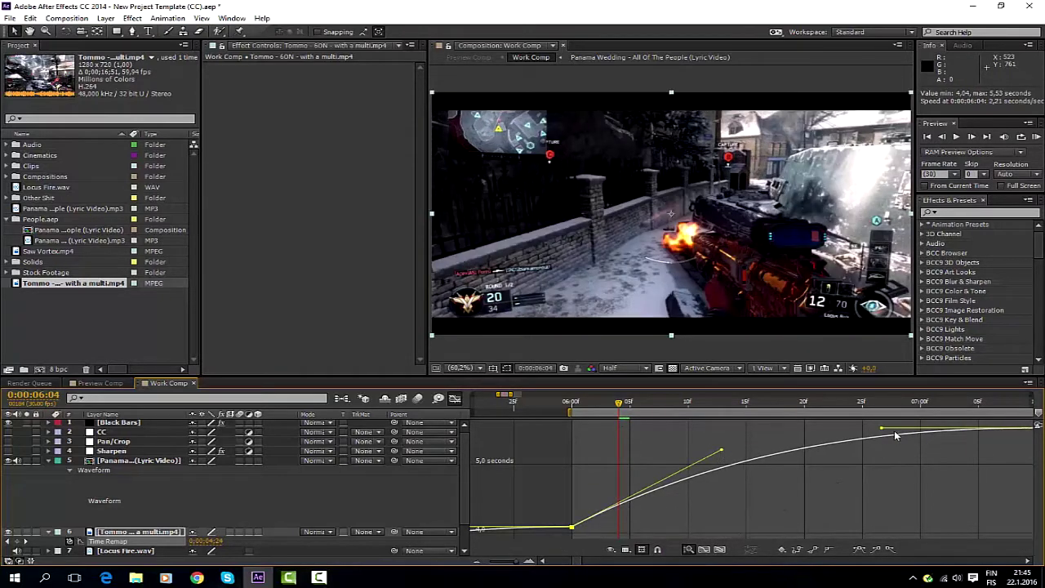
pyautogui.moveTo(881, 428)
pyautogui.mouseDown()
pyautogui.moveTo(921, 493)
pyautogui.moveTo(917, 478)
pyautogui.mouseUp()
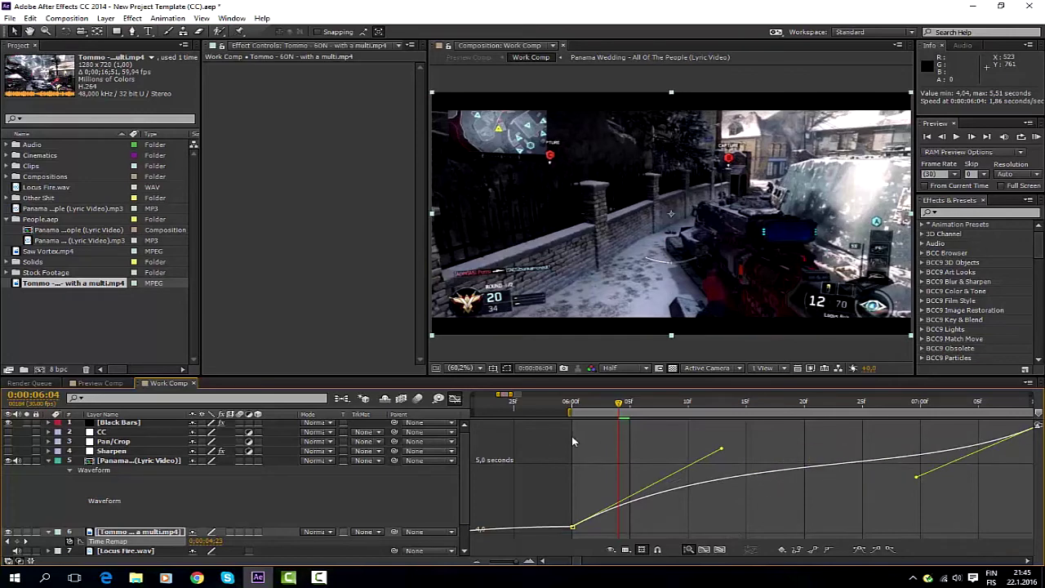
pyautogui.click(477, 562)
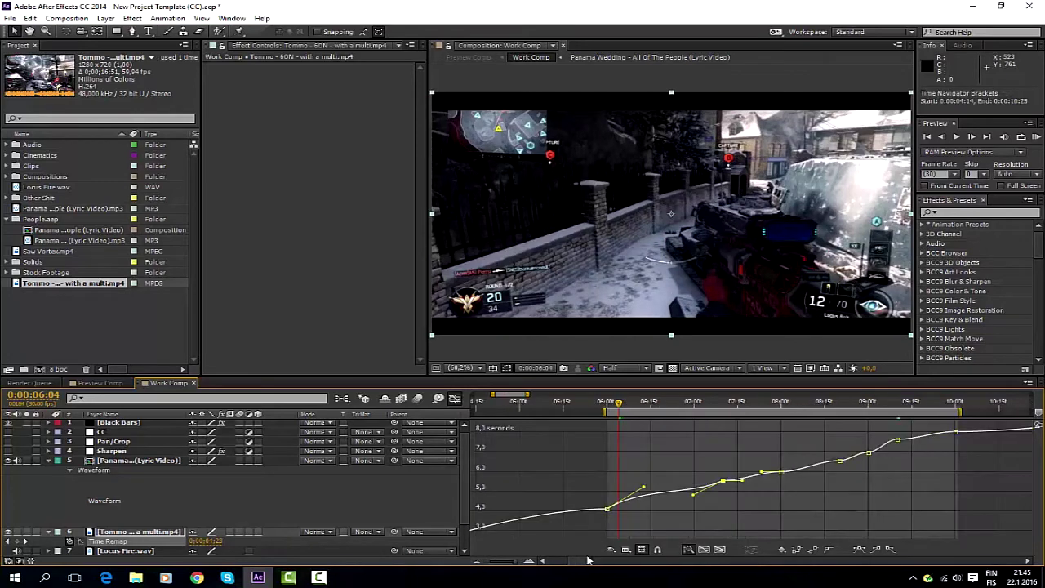
# Step: Reshape the Time Remap ramp around 0:00:07:17 by adjusting its keyframe handles
pyautogui.click(744, 404)
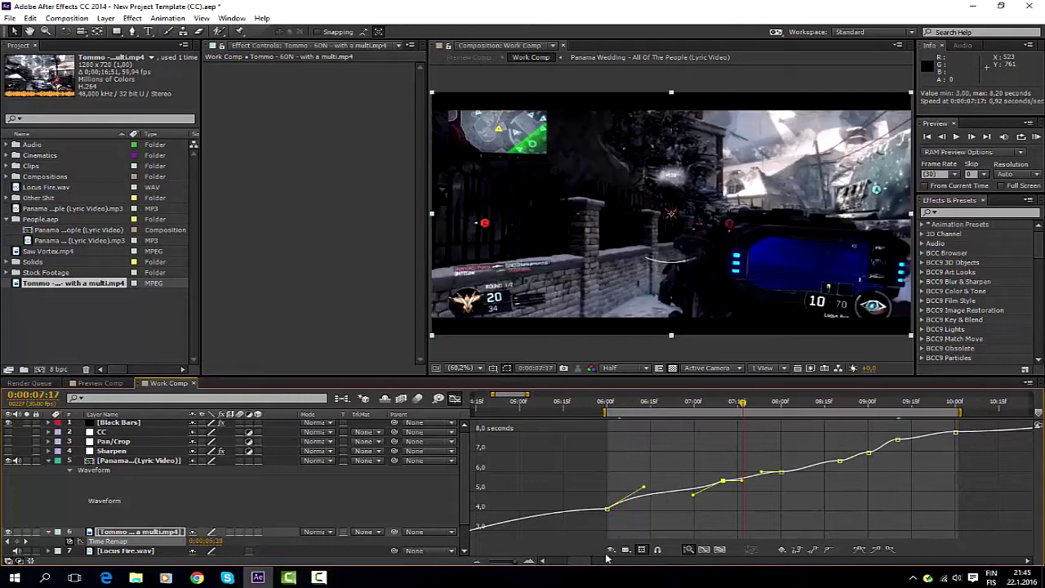
pyautogui.click(543, 562)
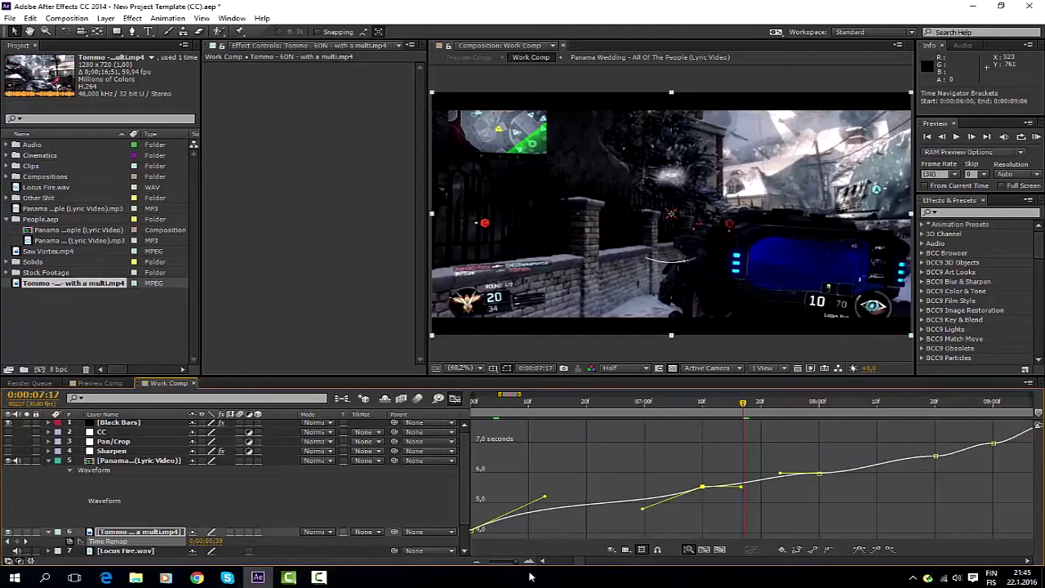
pyautogui.click(533, 562)
pyautogui.moveTo(740, 482); pyautogui.dragTo(722, 458)
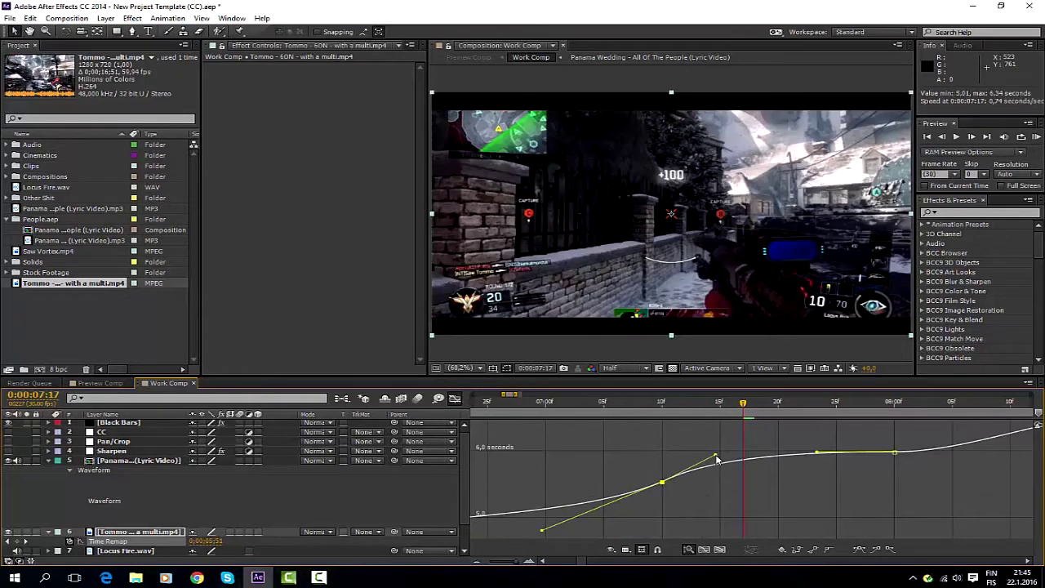
pyautogui.moveTo(818, 459); pyautogui.dragTo(828, 476)
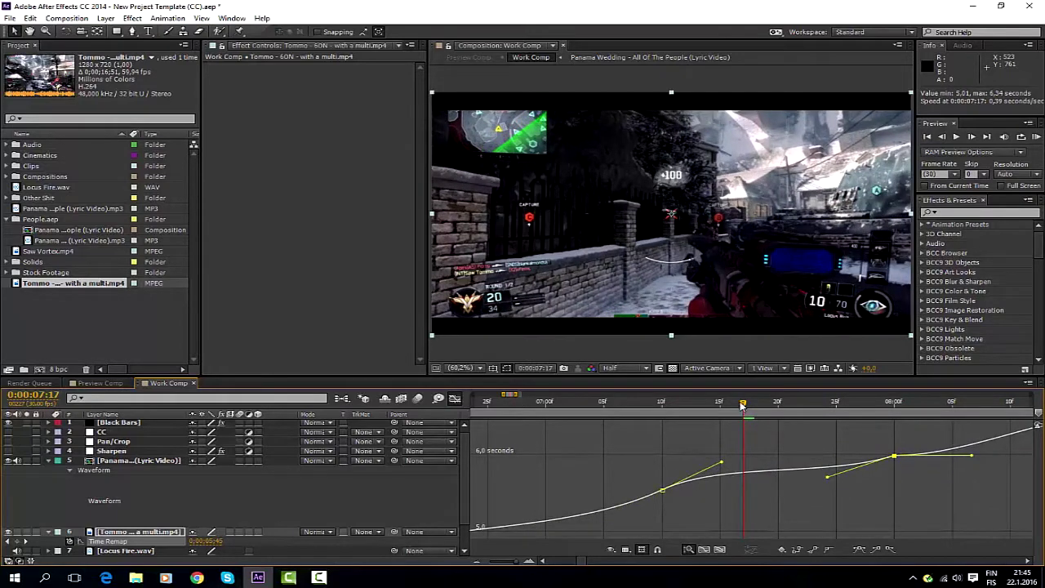
# Step: Smooth the speed ramps between about 8 and 10 seconds, then return to the layer bars
pyautogui.moveTo(743, 406)
pyautogui.mouseDown()
pyautogui.moveTo(983, 430)
pyautogui.moveTo(905, 450)
pyautogui.mouseUp()
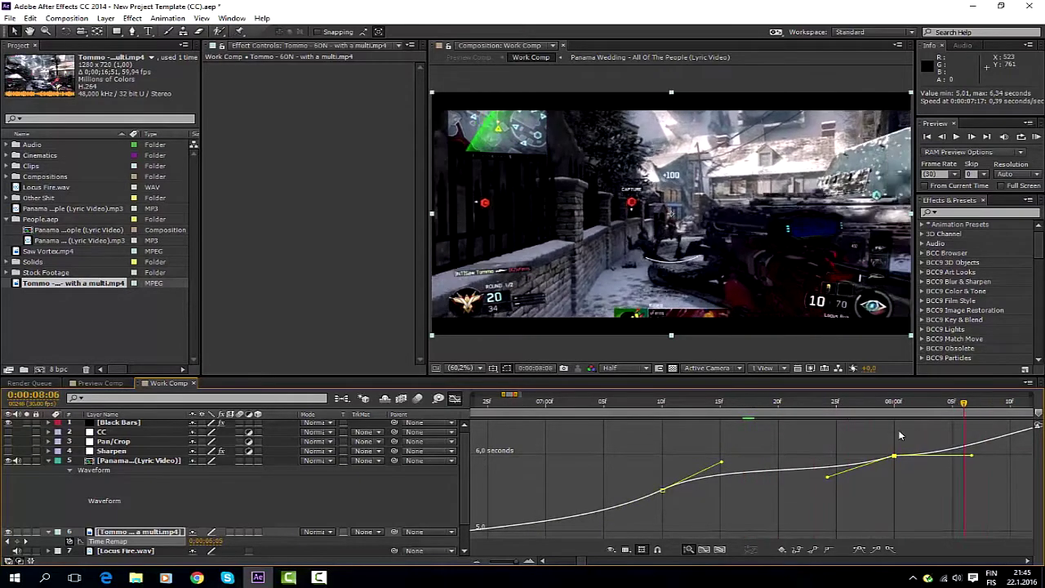
pyautogui.click(478, 563)
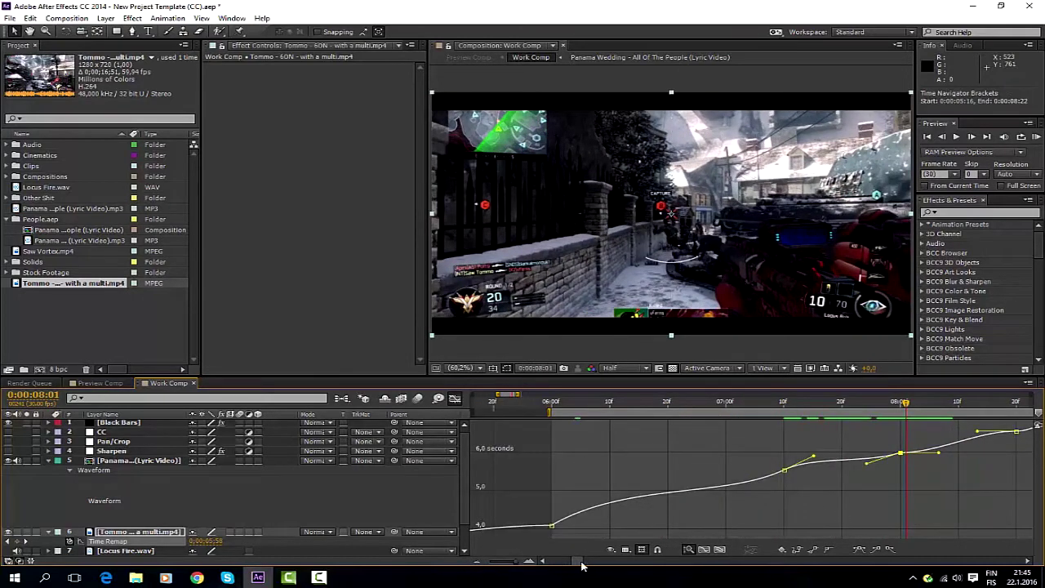
pyautogui.hscroll(3, 582, 563)
pyautogui.moveTo(527, 564); pyautogui.dragTo(545, 563)
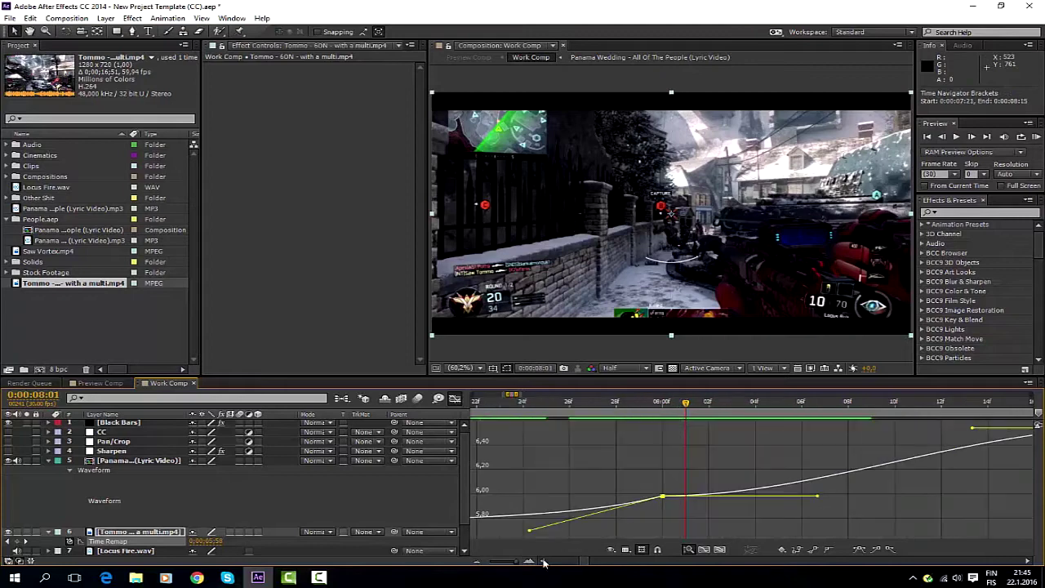
pyautogui.click(479, 565)
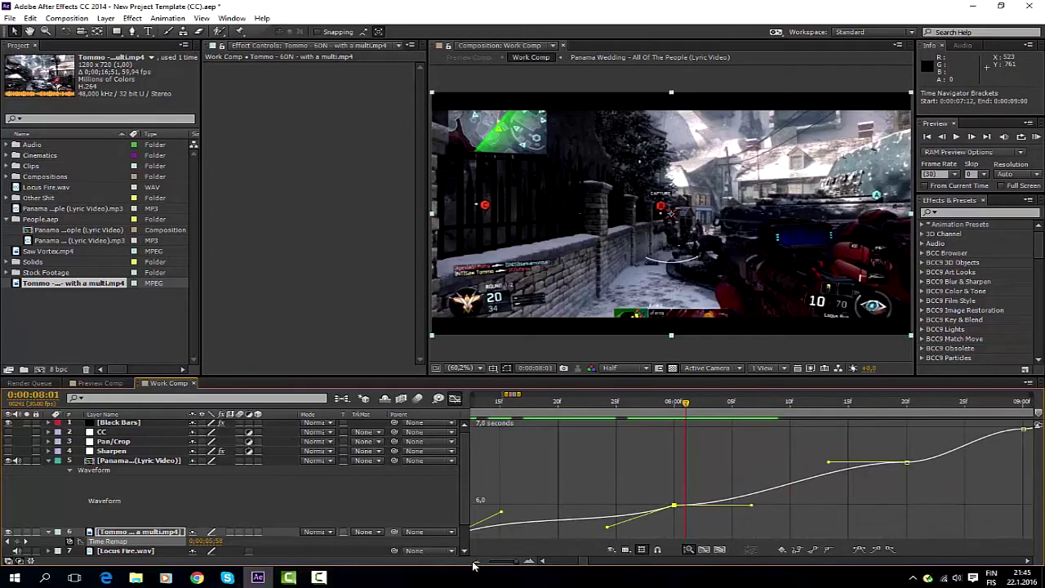
pyautogui.click(475, 565)
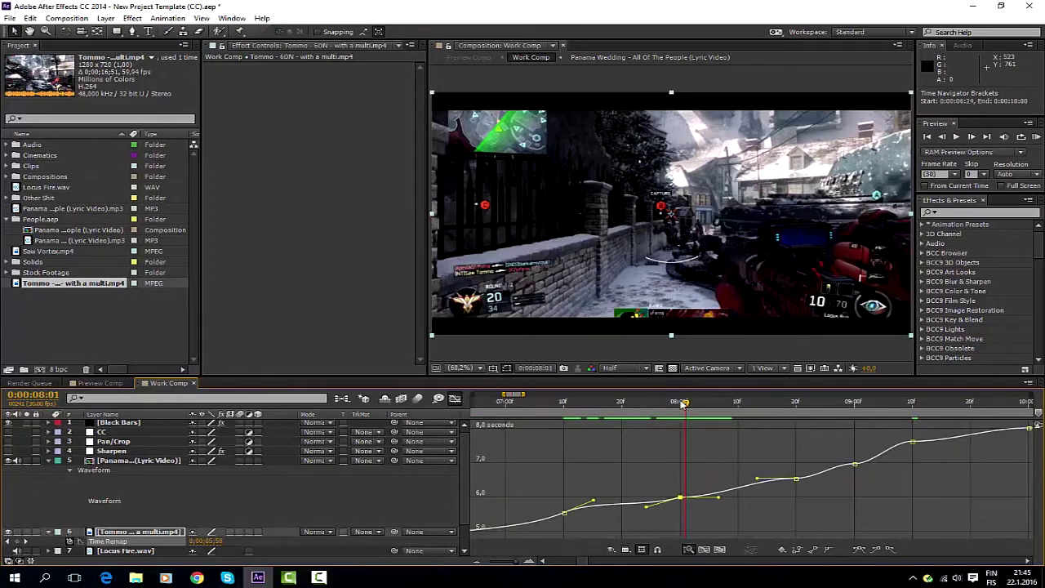
pyautogui.moveTo(585, 411); pyautogui.dragTo(716, 406)
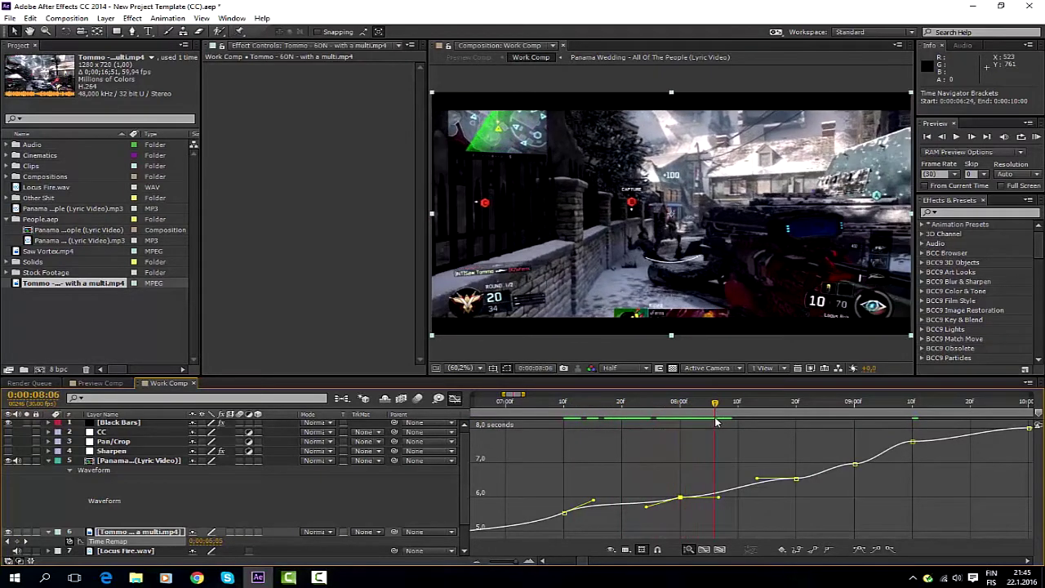
pyautogui.click(536, 562)
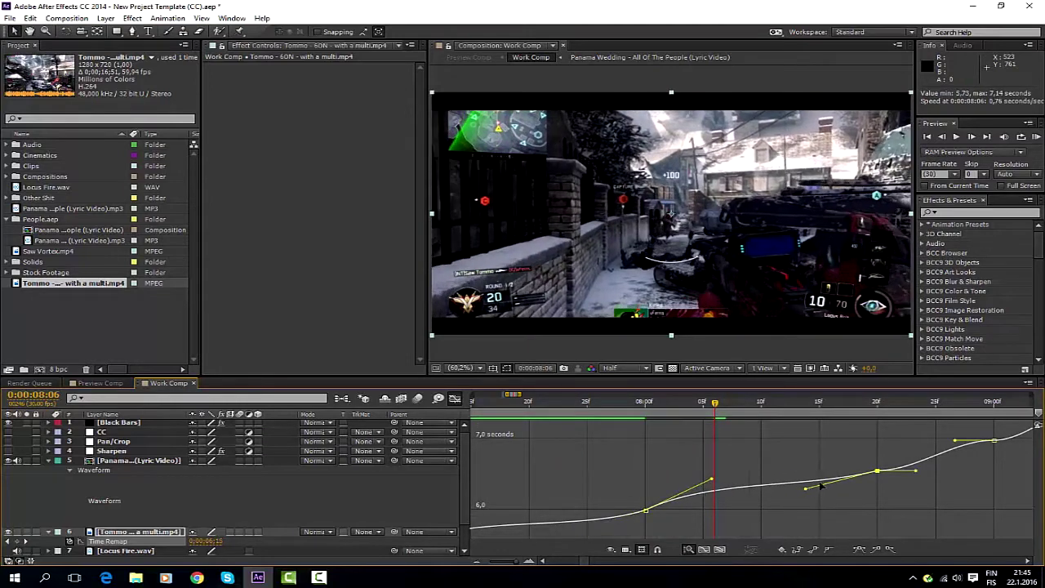
pyautogui.moveTo(722, 511); pyautogui.dragTo(712, 480)
pyautogui.moveTo(918, 471)
pyautogui.mouseDown()
pyautogui.moveTo(913, 449)
pyautogui.moveTo(608, 500)
pyautogui.mouseUp()
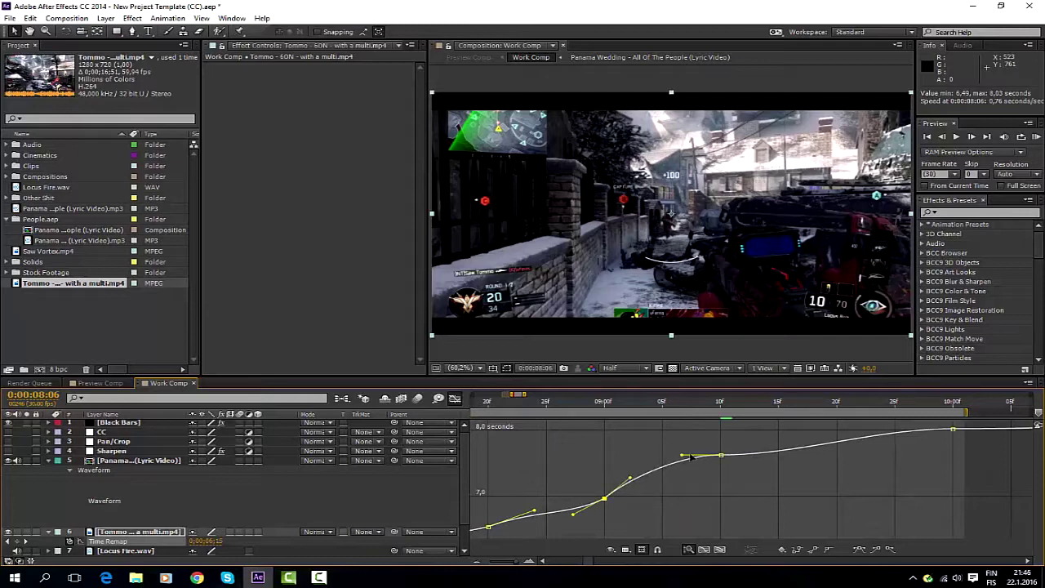
pyautogui.click(720, 455)
pyautogui.moveTo(875, 429); pyautogui.dragTo(892, 442)
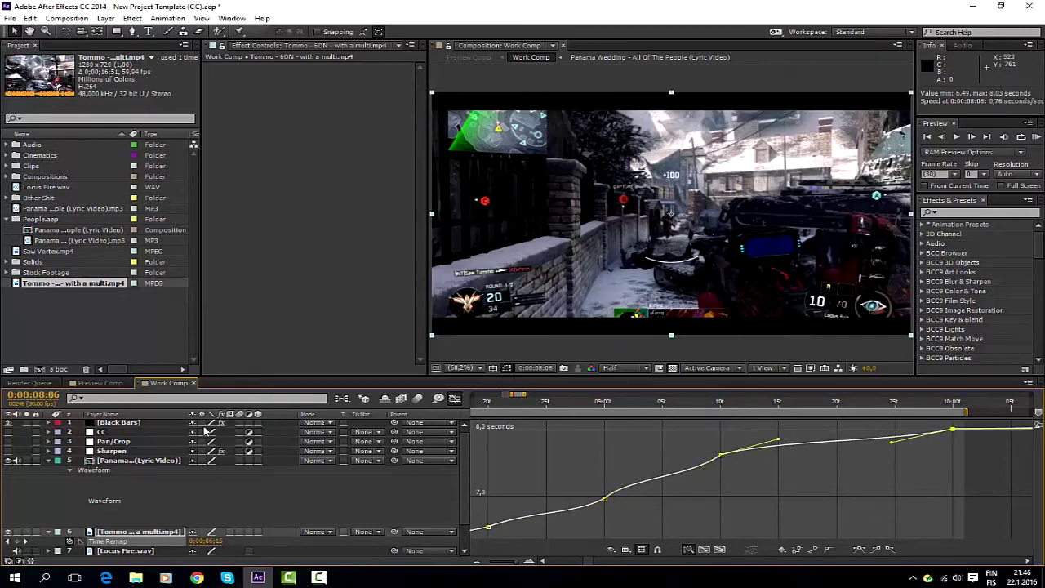
pyautogui.moveTo(472, 563); pyautogui.dragTo(481, 566)
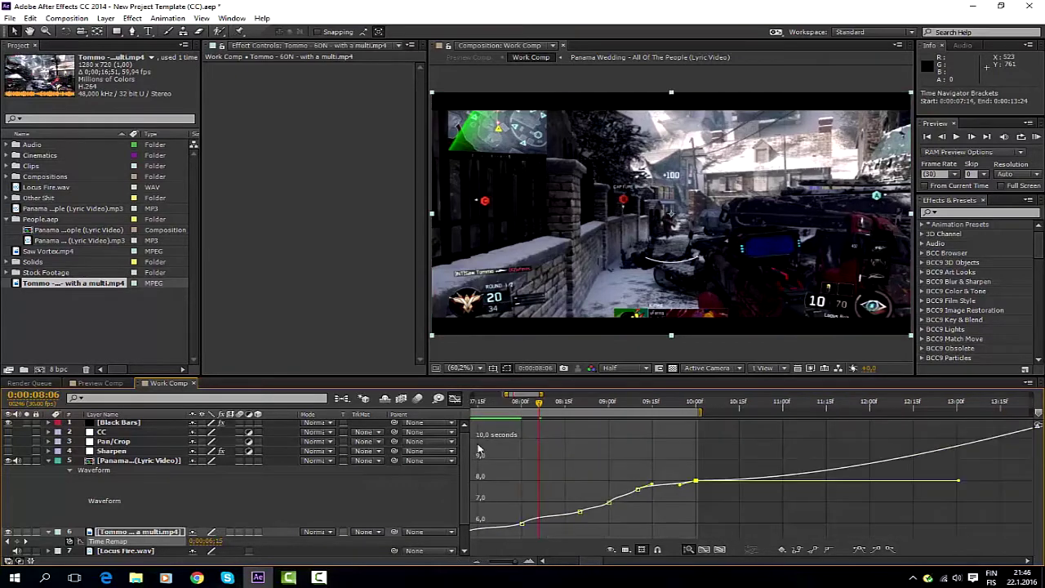
pyautogui.click(454, 400)
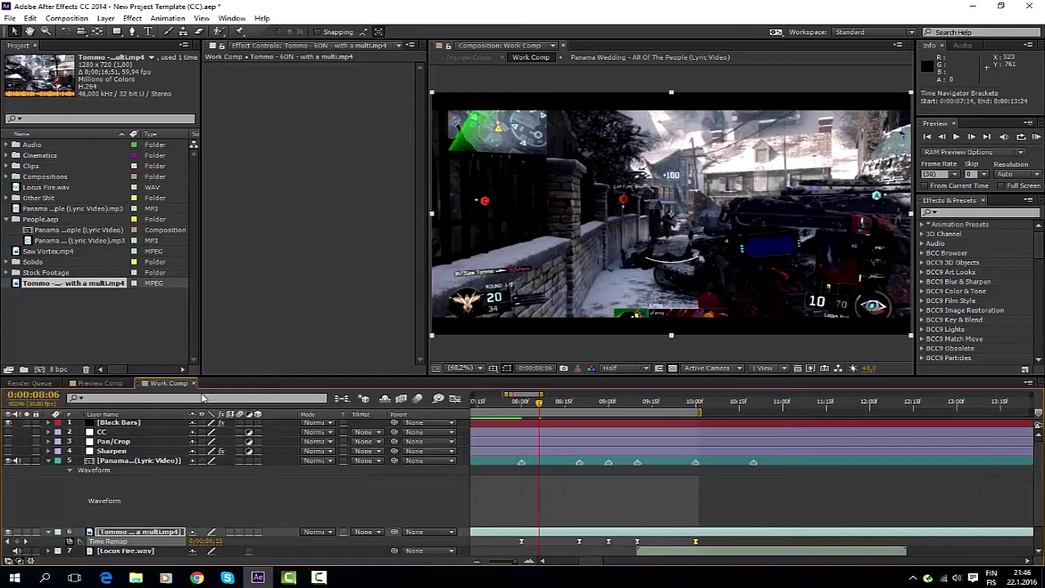
# Step: Run a RAM preview of Preview Comp to watch the speed-ramped gameplay
pyautogui.click(100, 383)
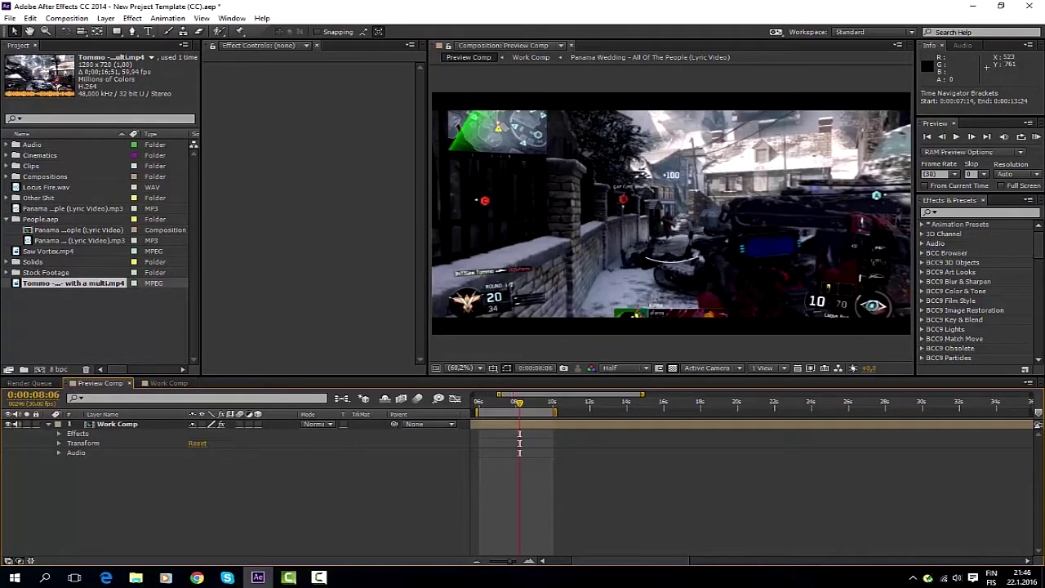
pyautogui.click(1036, 136)
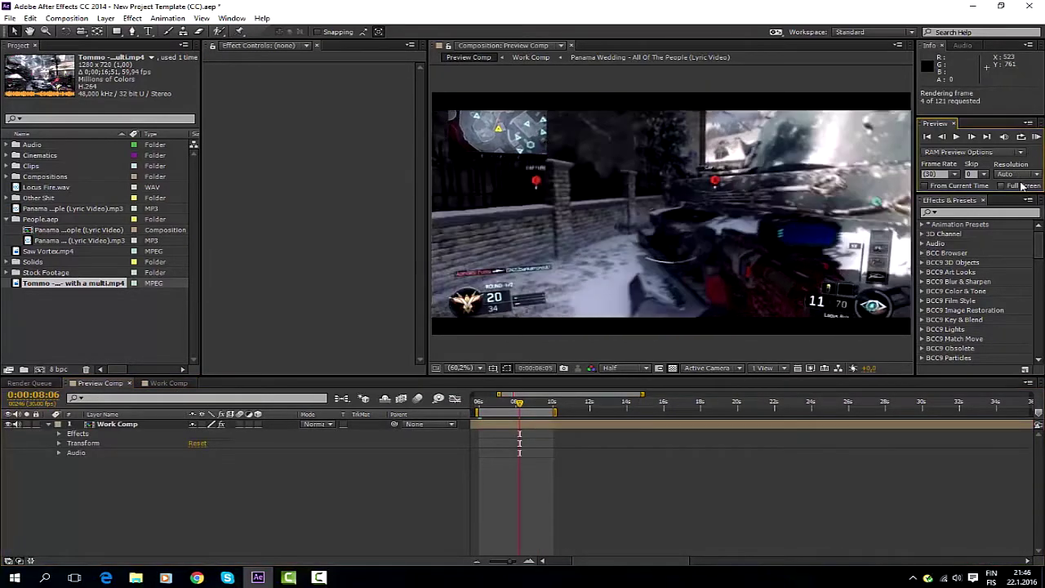